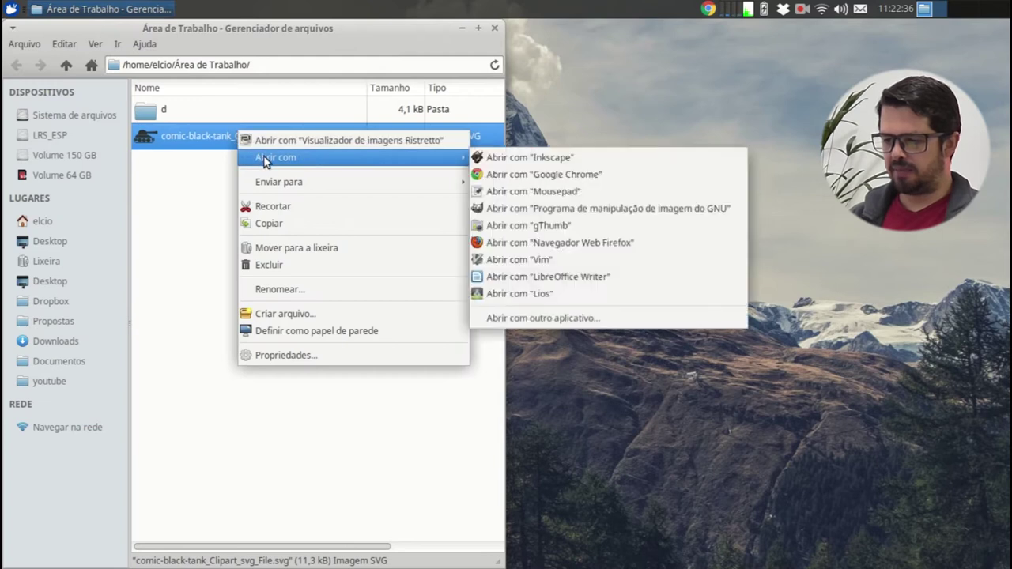
# Open comic-black-tank_Clipart_svg_File.svg in Inkscape, skip the backup file and scale the drawing's elements for the old 90 DPI format
pyautogui.click(553, 161)
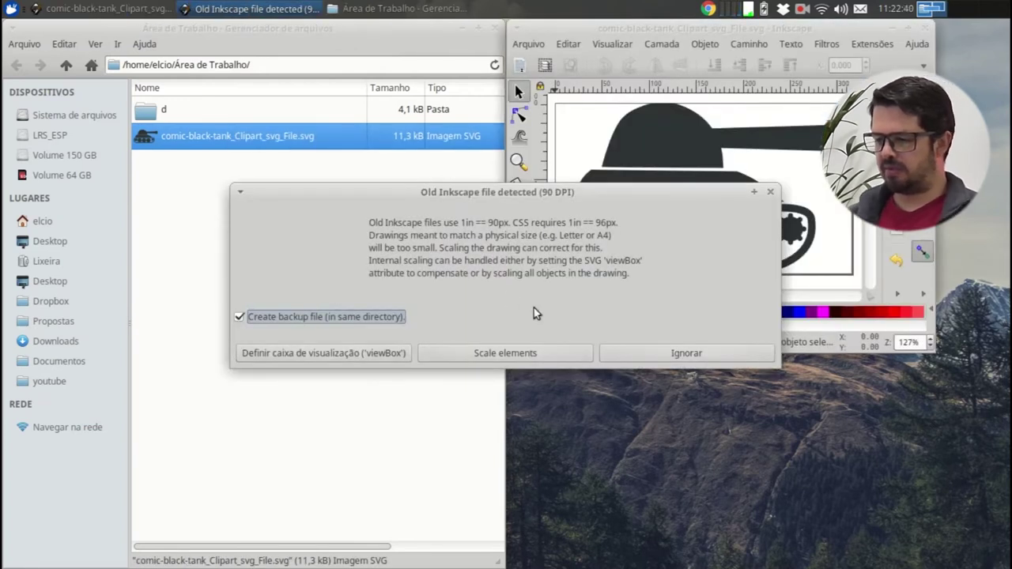
pyautogui.click(378, 321)
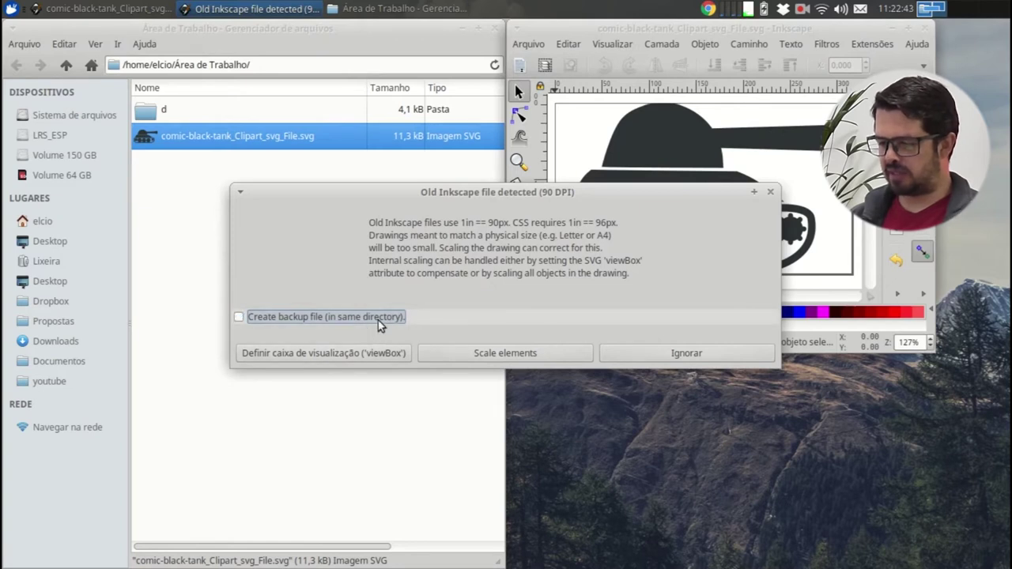
pyautogui.click(563, 357)
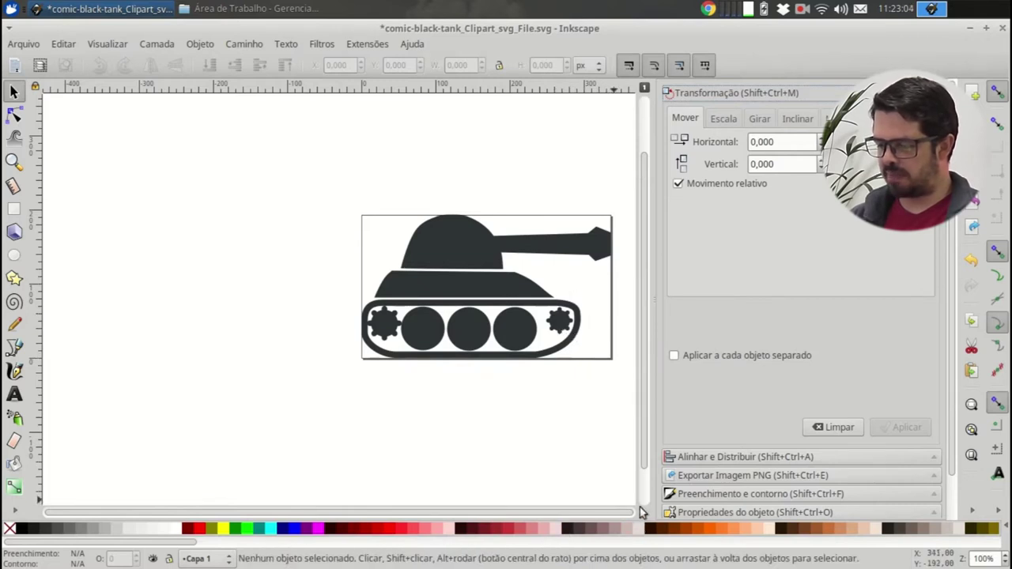
# Duplicate the tank's turret-and-cannon shape and place the copy in the empty area below and beside the page
pyautogui.click(587, 253)
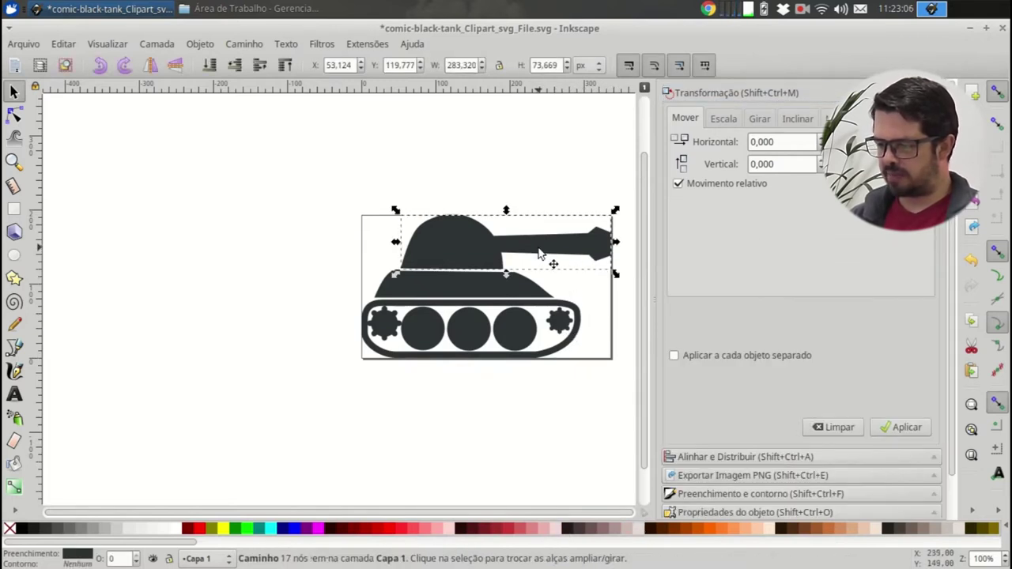
pyautogui.moveTo(545, 259); pyautogui.dragTo(586, 329)
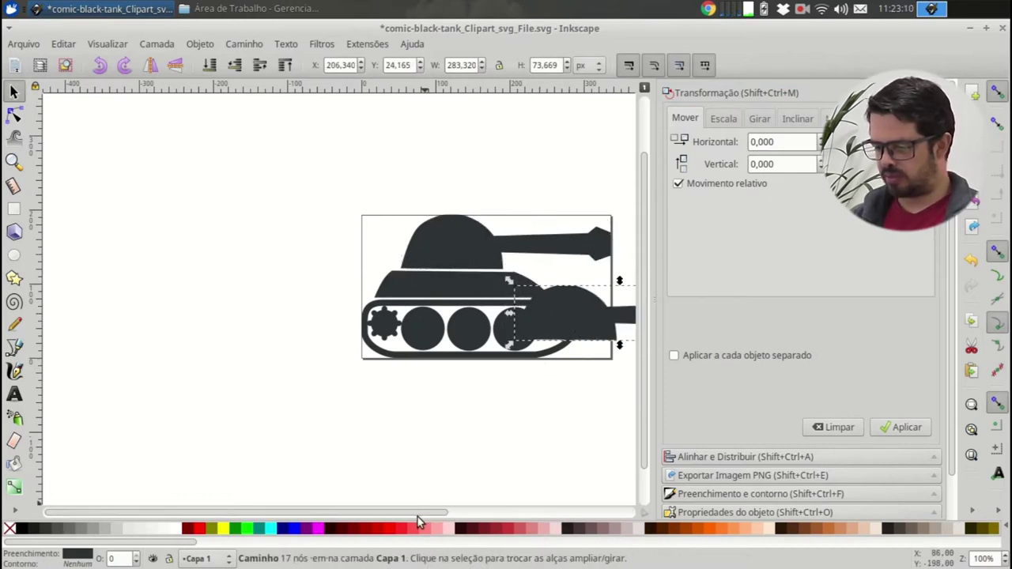
pyautogui.moveTo(419, 520); pyautogui.dragTo(602, 520)
pyautogui.moveTo(383, 318); pyautogui.dragTo(441, 451)
# Delete the muzzle nodes and the two cannon-base nodes from the original turret path on the tank
pyautogui.click(247, 242)
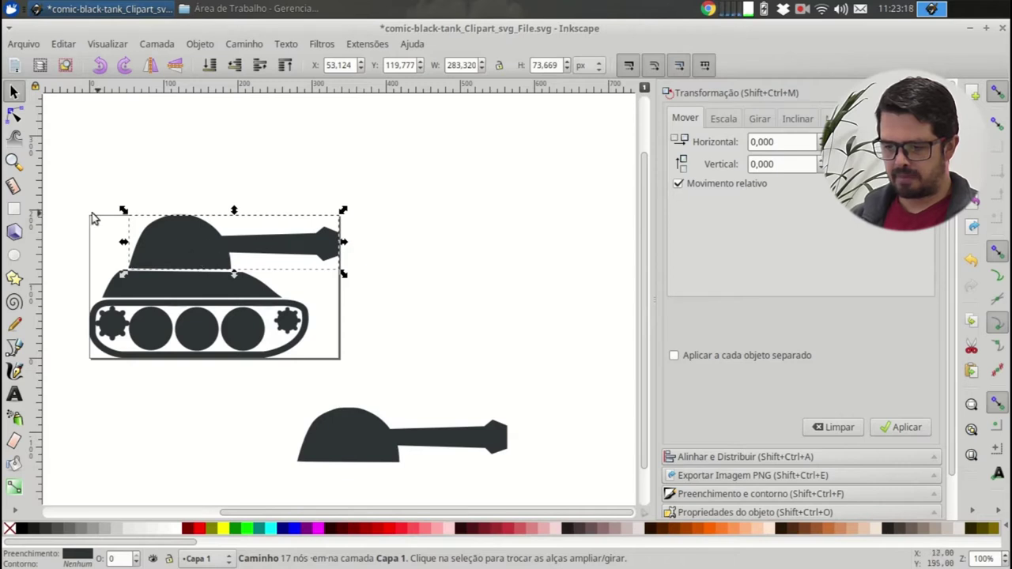
pyautogui.click(16, 119)
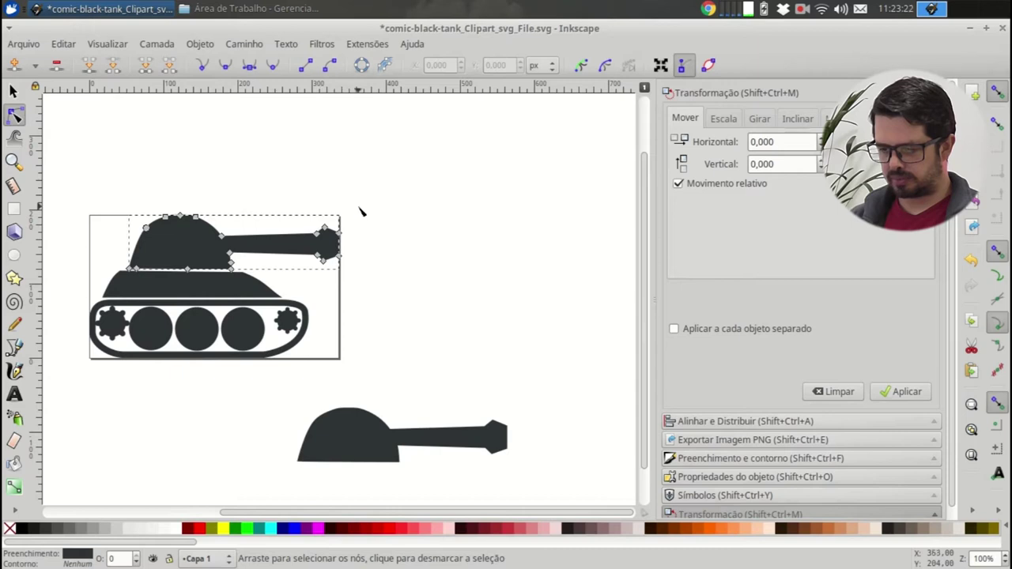
pyautogui.moveTo(369, 194); pyautogui.dragTo(313, 275)
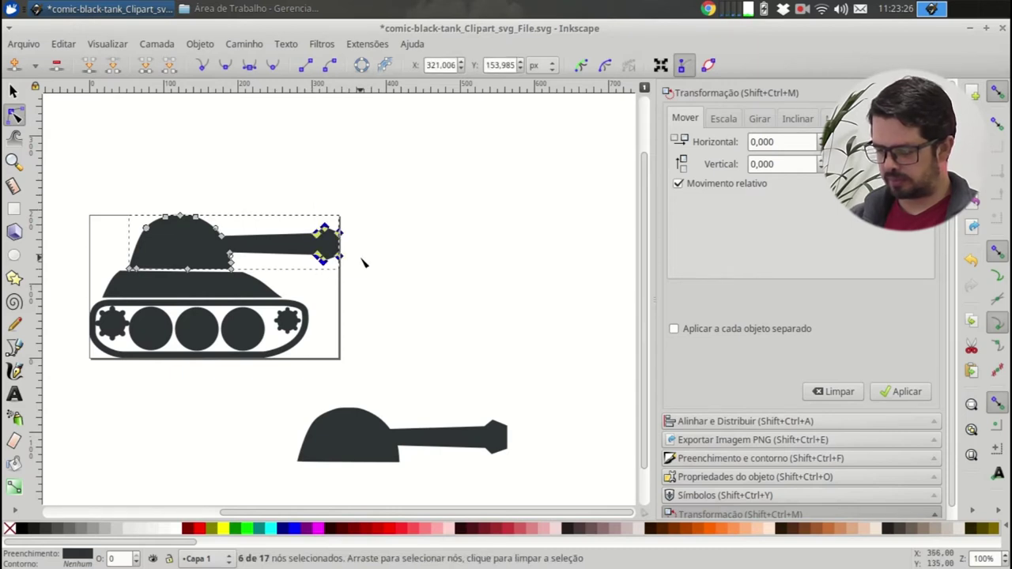
pyautogui.press('Delete')
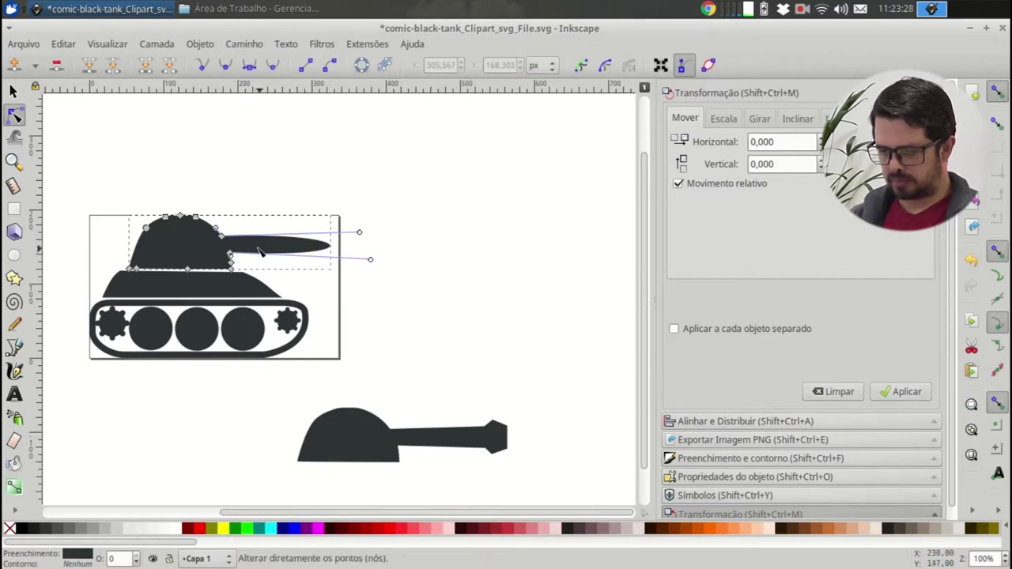
pyautogui.click(223, 236)
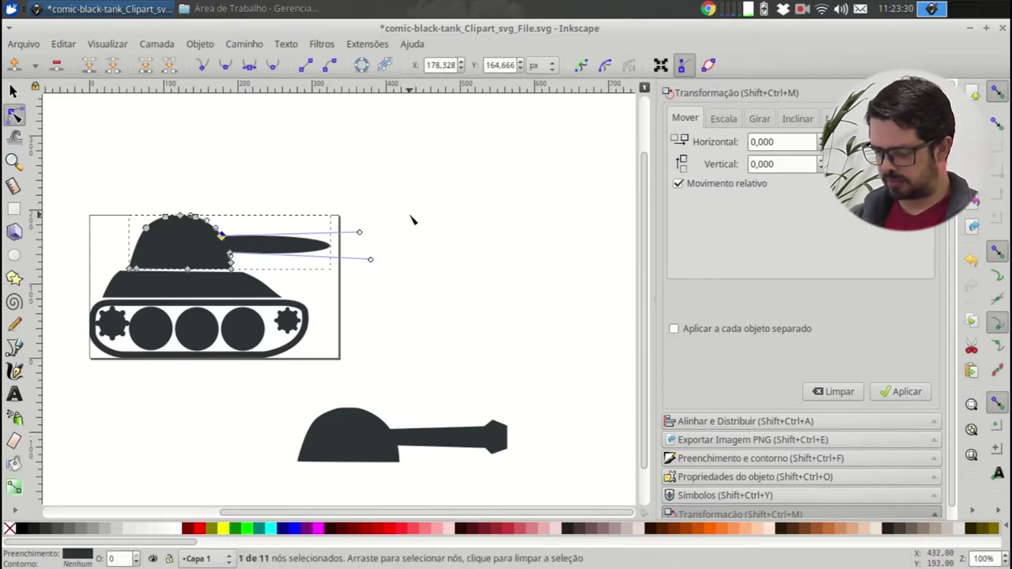
pyautogui.press('Delete')
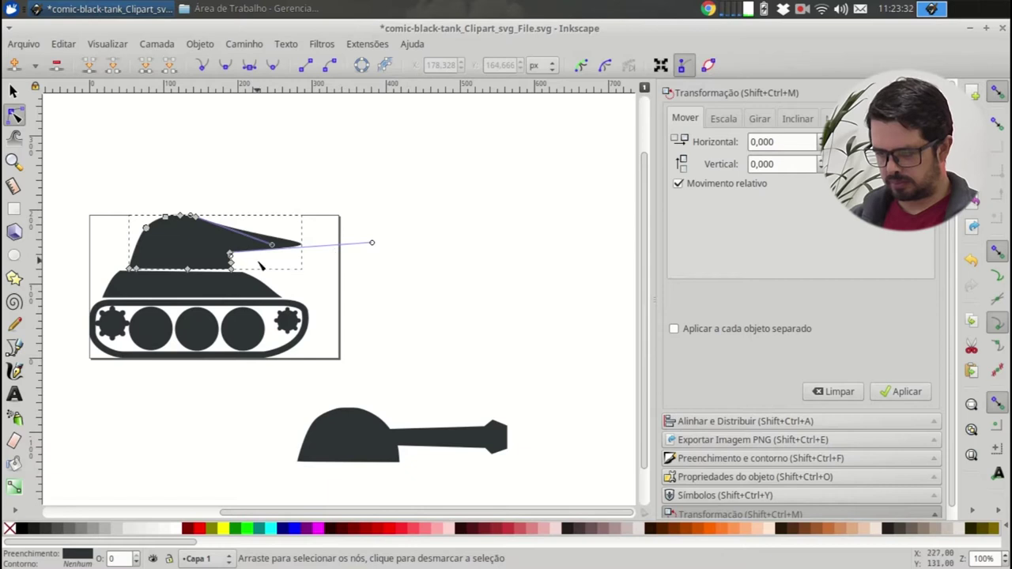
pyautogui.click(231, 254)
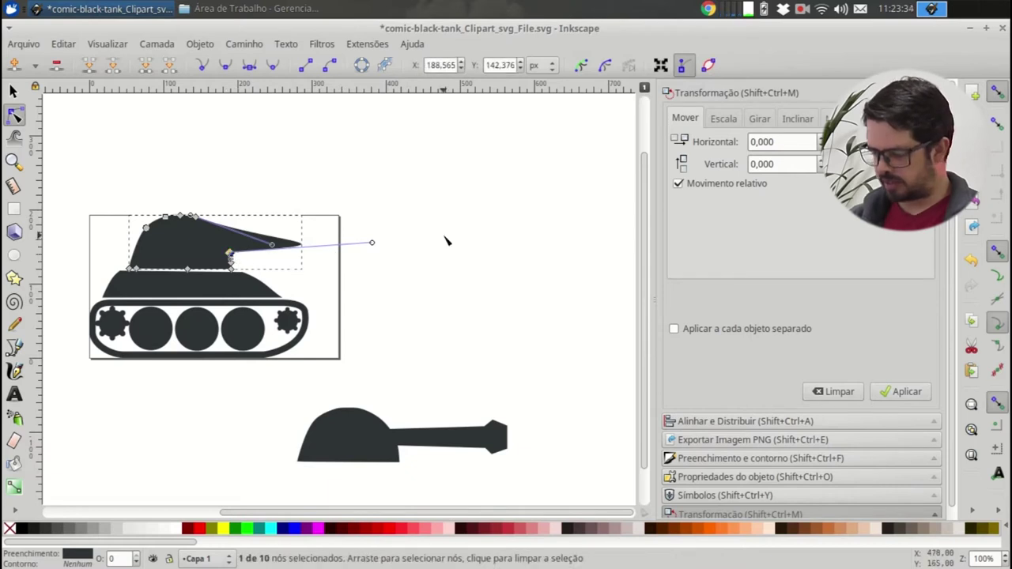
pyautogui.press('Delete')
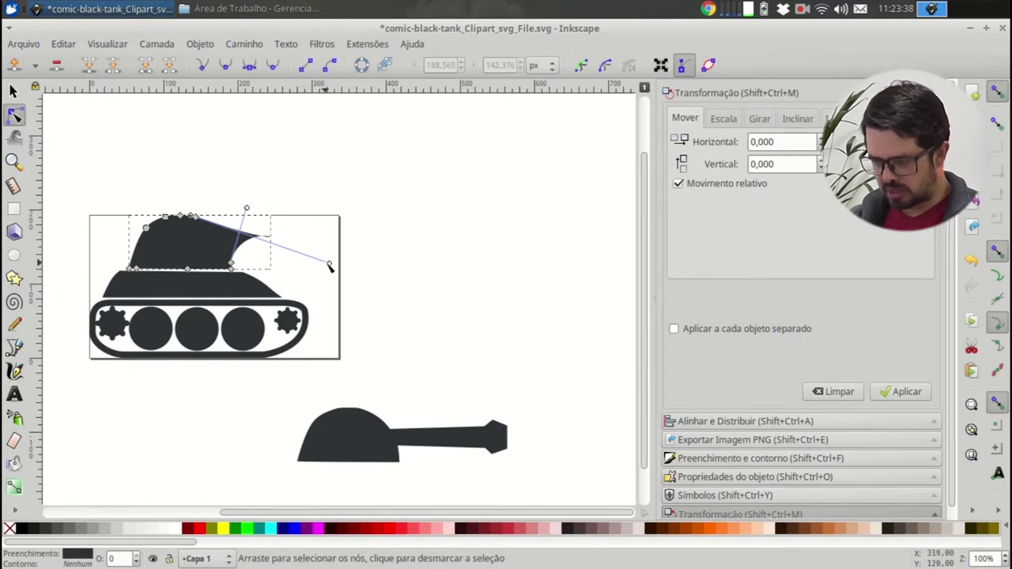
# Adjust the curve handles on the turret's front edge to close it into a smooth rounded dome
pyautogui.moveTo(329, 264); pyautogui.dragTo(178, 213)
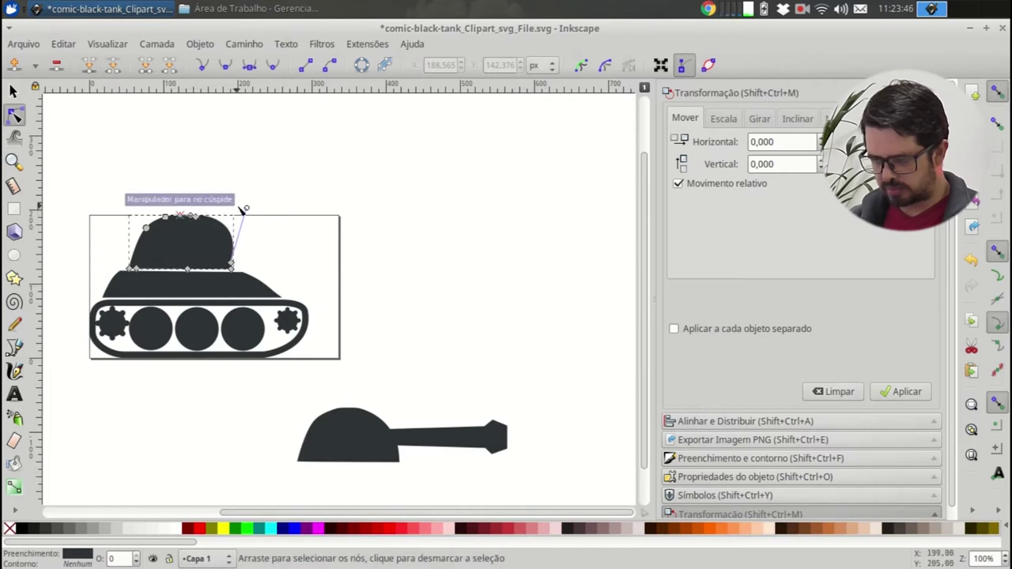
pyautogui.moveTo(246, 209); pyautogui.dragTo(232, 213)
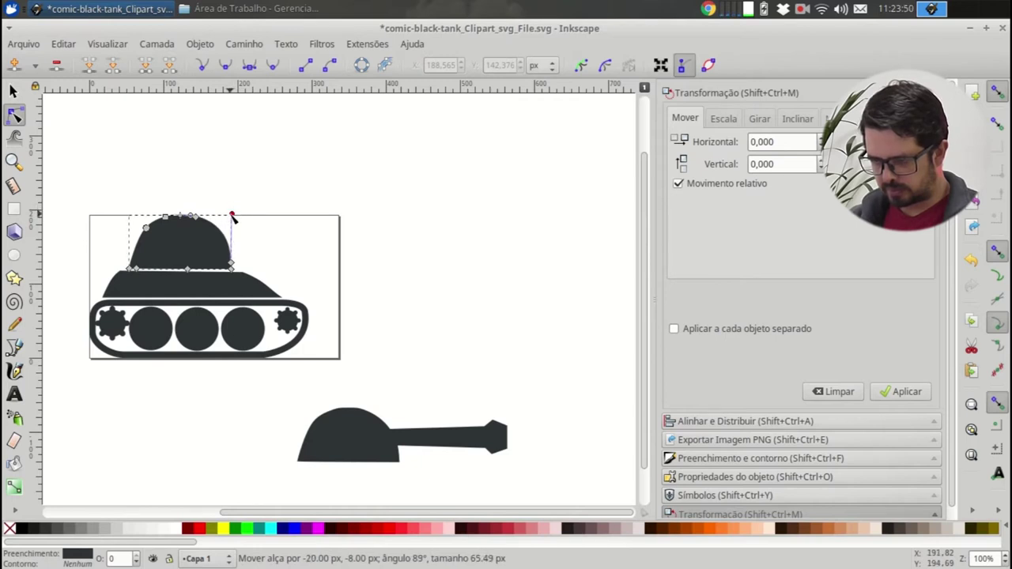
pyautogui.click(305, 208)
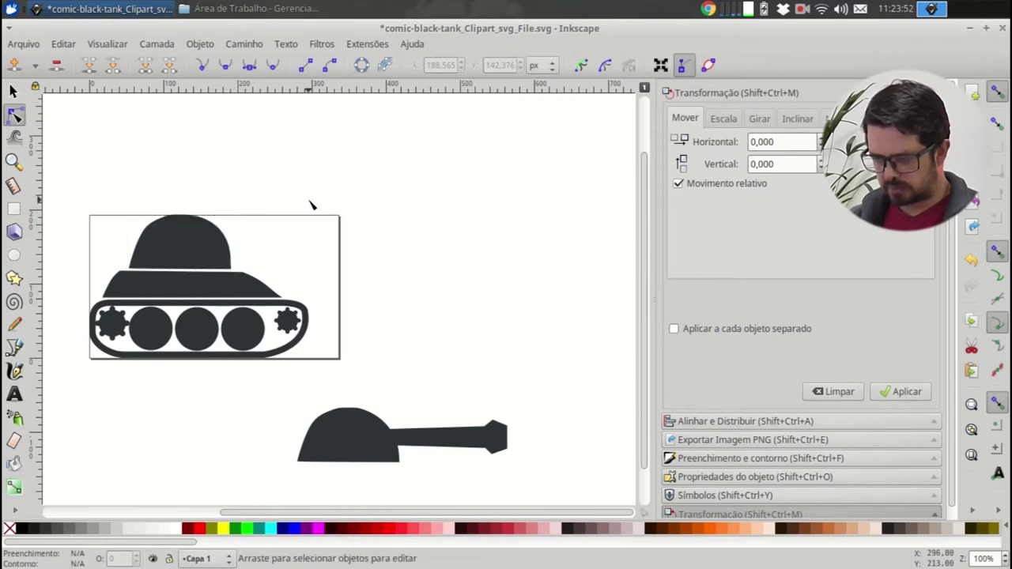
# Delete the dome nodes from the copied shape to leave only the cannon, and shorten its upper rear curve handle
pyautogui.click(393, 433)
pyautogui.moveTo(411, 484); pyautogui.dragTo(265, 377)
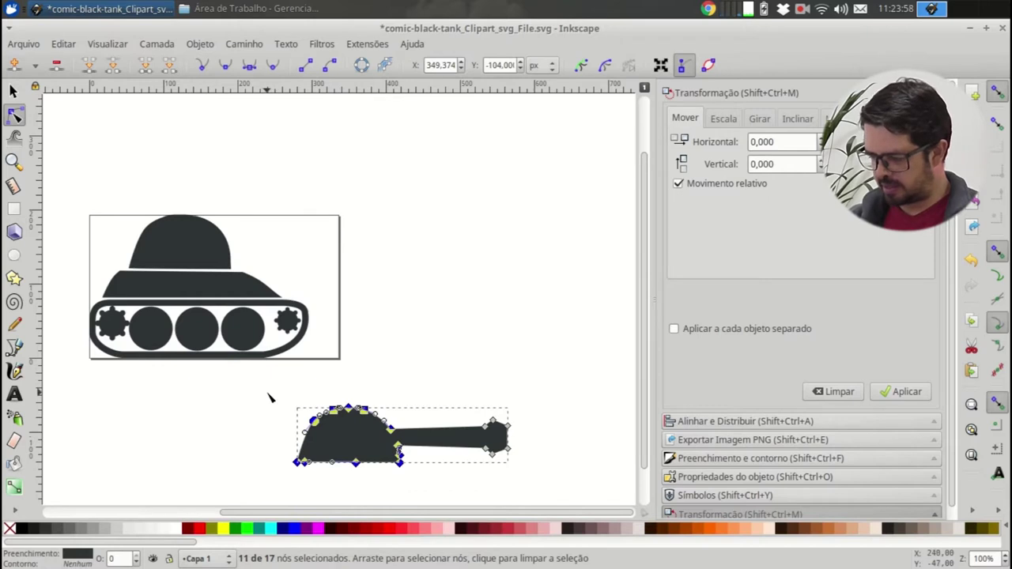
pyautogui.press('Delete')
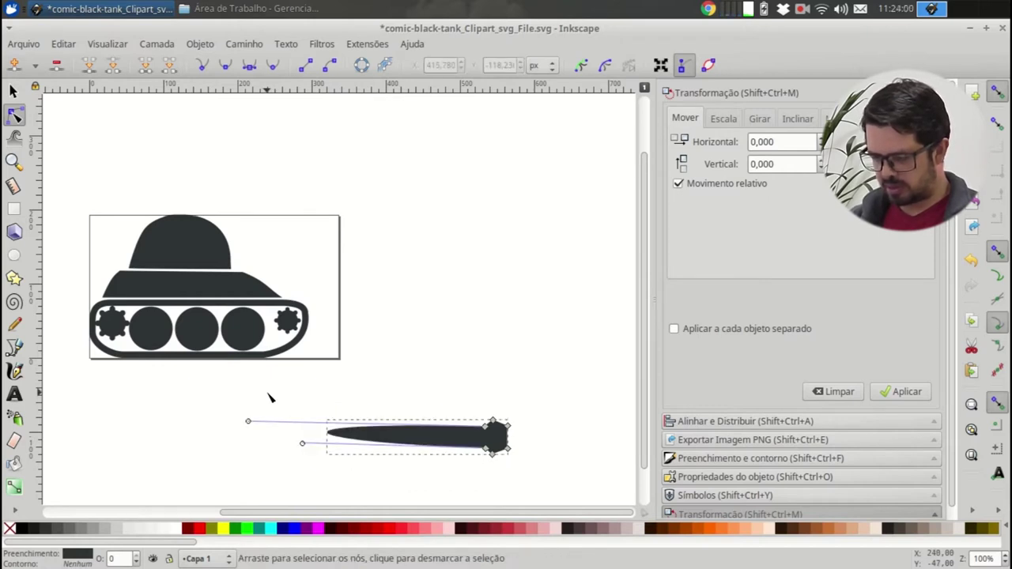
pyautogui.moveTo(248, 421); pyautogui.dragTo(320, 424)
# Place the separate cannon on the tank's turret and rotate it slightly upward about a pivot inside the dome
pyautogui.click(14, 91)
pyautogui.moveTo(456, 432); pyautogui.dragTo(268, 246)
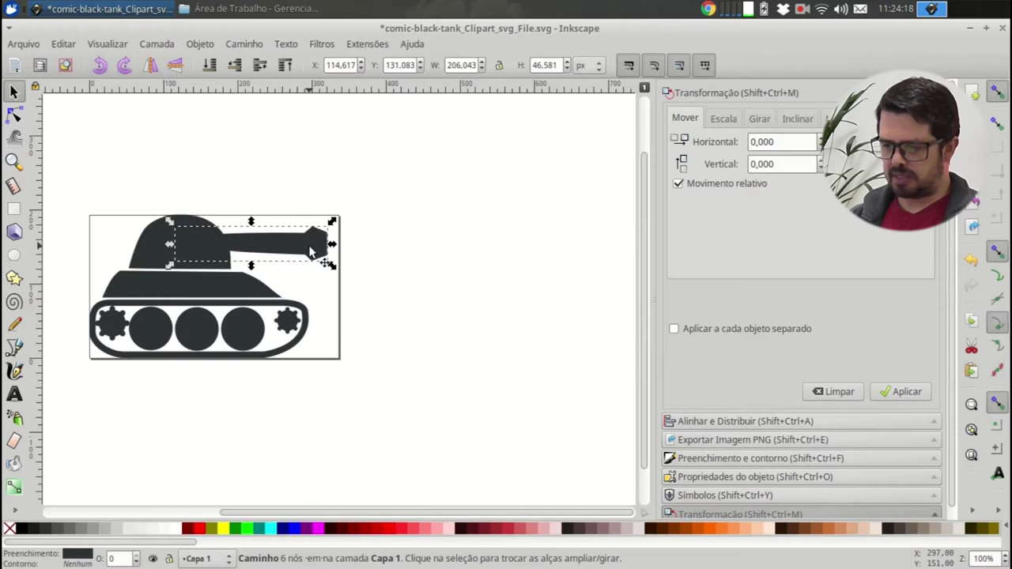
pyautogui.moveTo(261, 247); pyautogui.dragTo(180, 239)
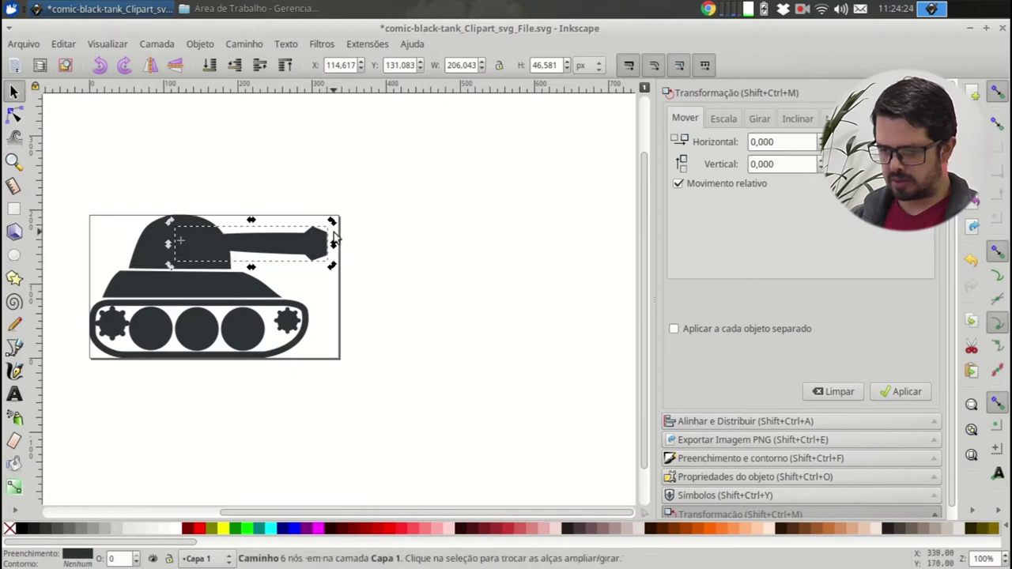
pyautogui.moveTo(334, 222)
pyautogui.mouseDown()
pyautogui.moveTo(310, 184)
pyautogui.moveTo(212, 140)
pyautogui.moveTo(174, 142)
pyautogui.moveTo(283, 218)
pyautogui.moveTo(225, 146)
pyautogui.moveTo(178, 128)
pyautogui.moveTo(268, 136)
pyautogui.moveTo(324, 220)
pyautogui.mouseUp()
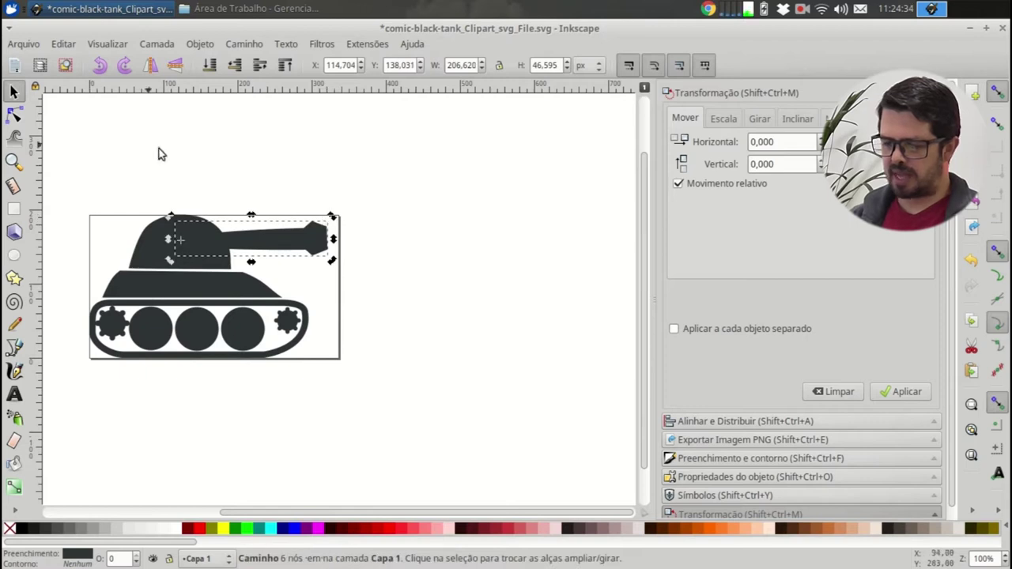
# Set the drawing's page size to 360 px wide and 360 px high in the document properties
pyautogui.click(32, 44)
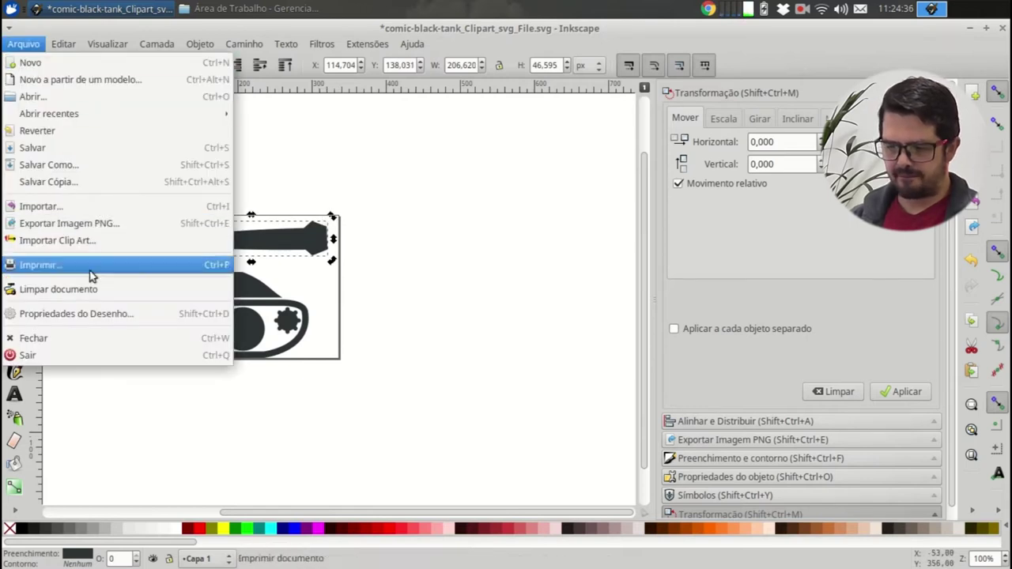
pyautogui.click(94, 313)
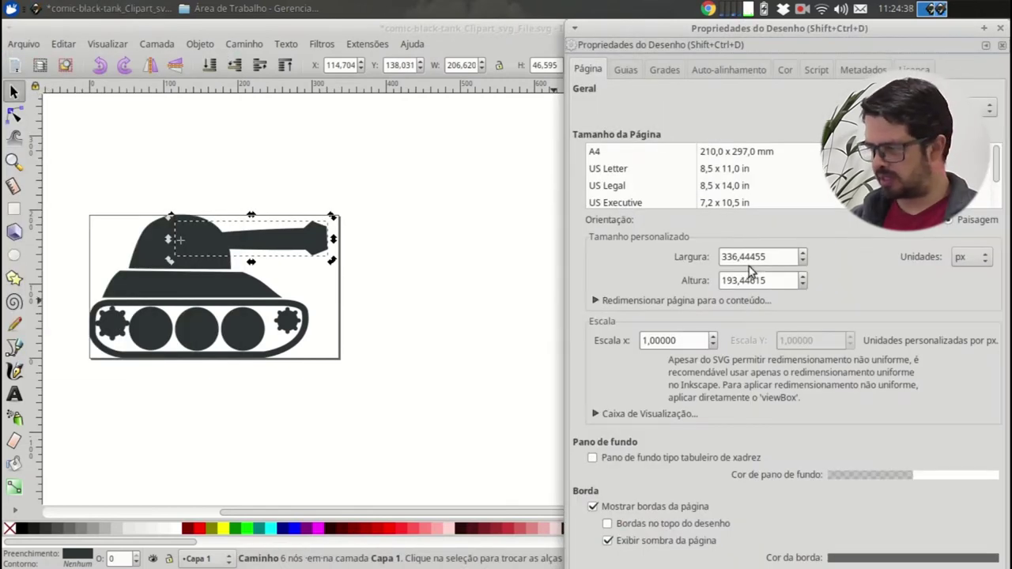
pyautogui.moveTo(774, 258); pyautogui.dragTo(699, 259)
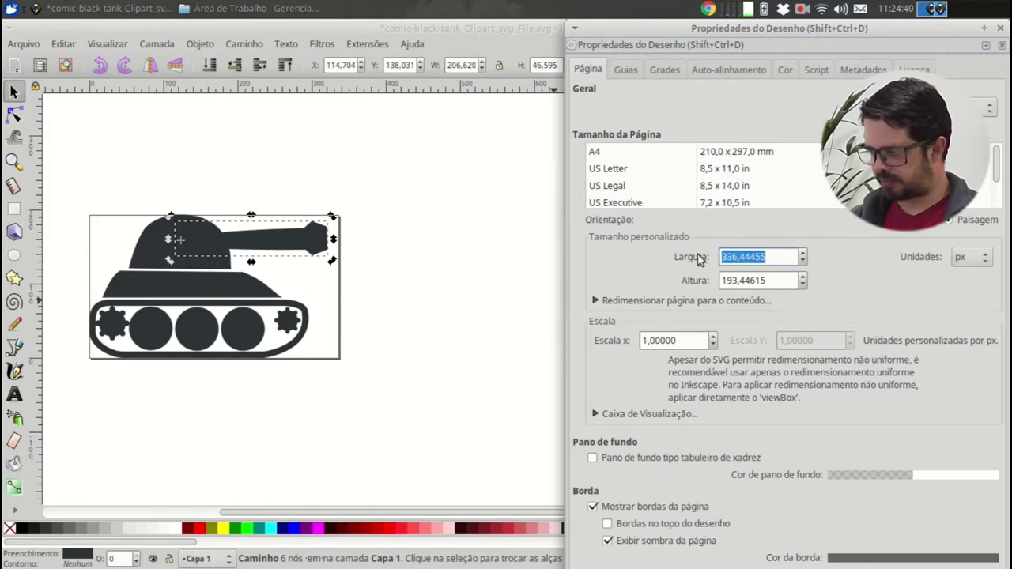
pyautogui.write('360')
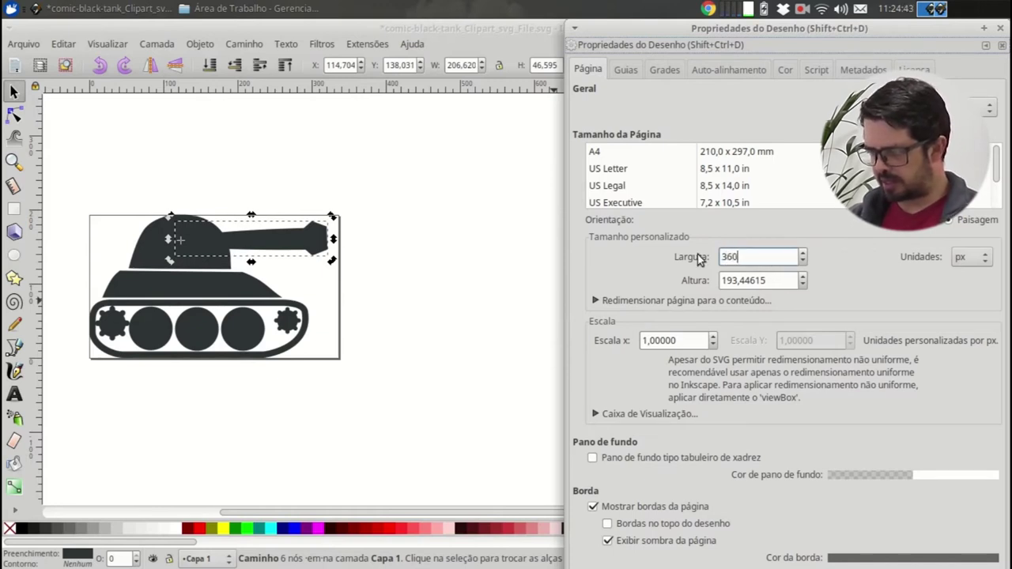
pyautogui.press('Tab')
pyautogui.write('360')
pyautogui.press('Tab')
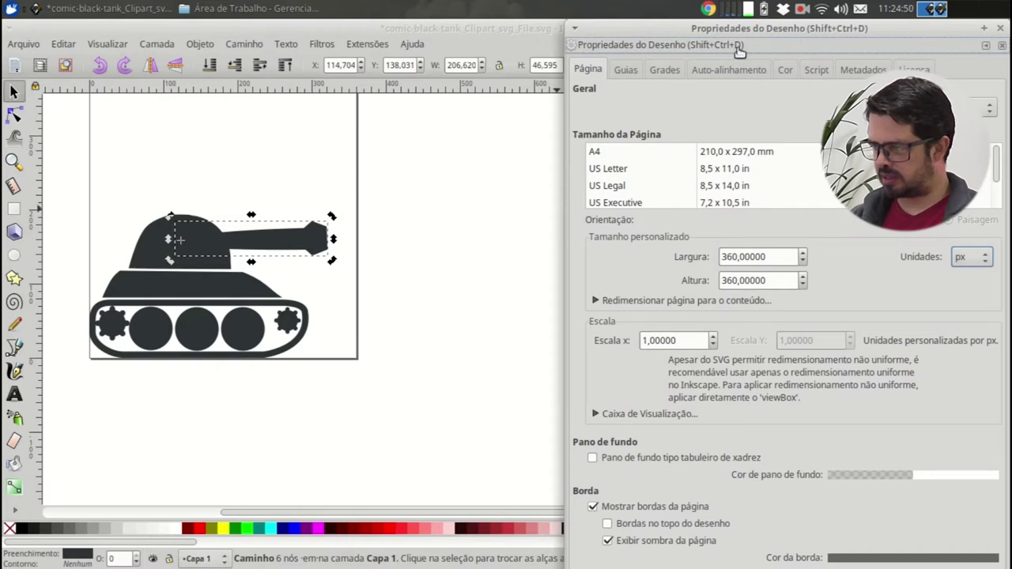
pyautogui.click(980, 48)
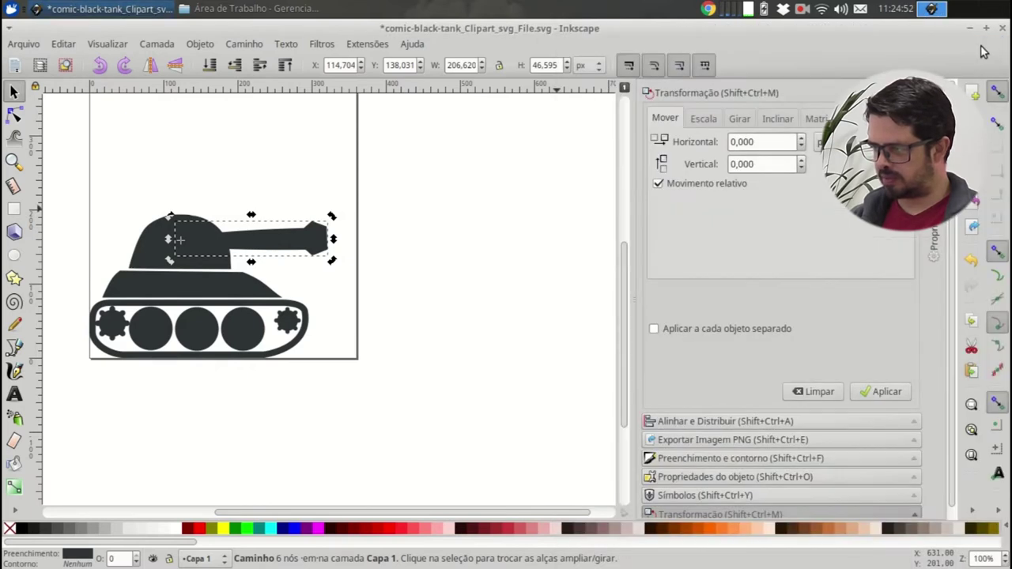
# Rotate the cannon slightly downward about its pivot in the dome and deselect it
pyautogui.moveTo(624, 304); pyautogui.dragTo(627, 250)
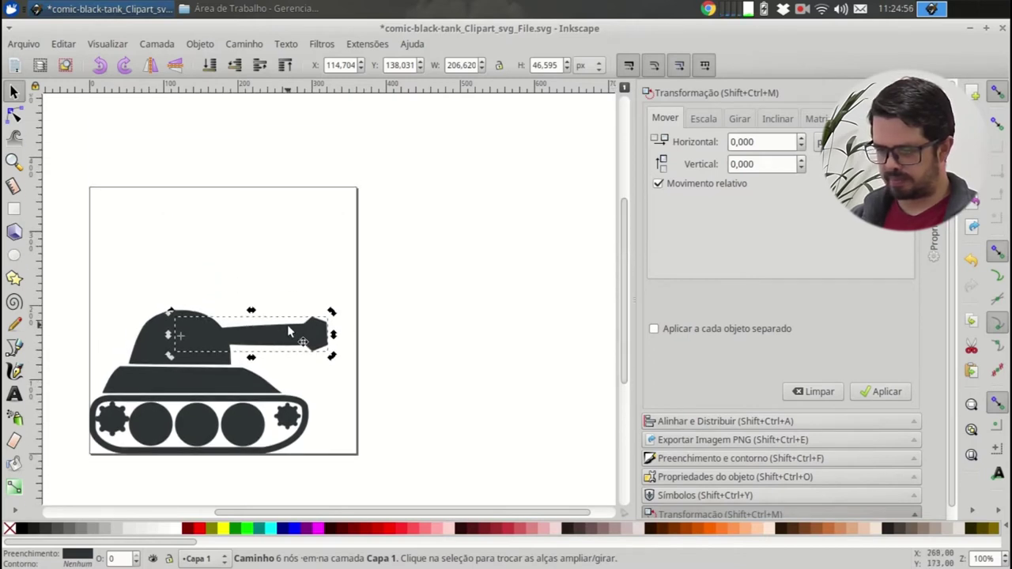
pyautogui.moveTo(330, 355)
pyautogui.mouseDown()
pyautogui.moveTo(270, 264)
pyautogui.moveTo(192, 262)
pyautogui.moveTo(233, 269)
pyautogui.moveTo(316, 361)
pyautogui.mouseUp()
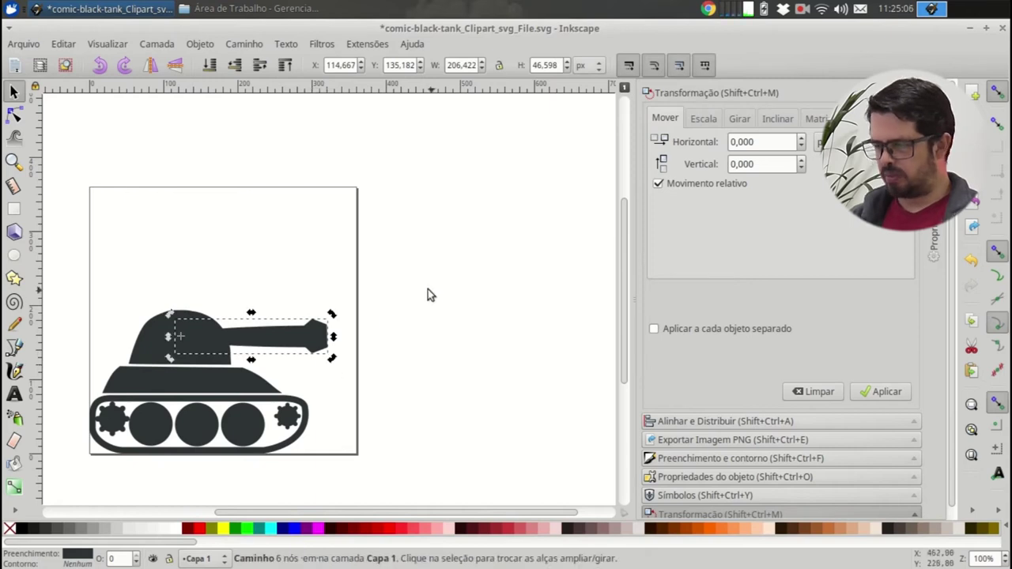
pyautogui.click(290, 251)
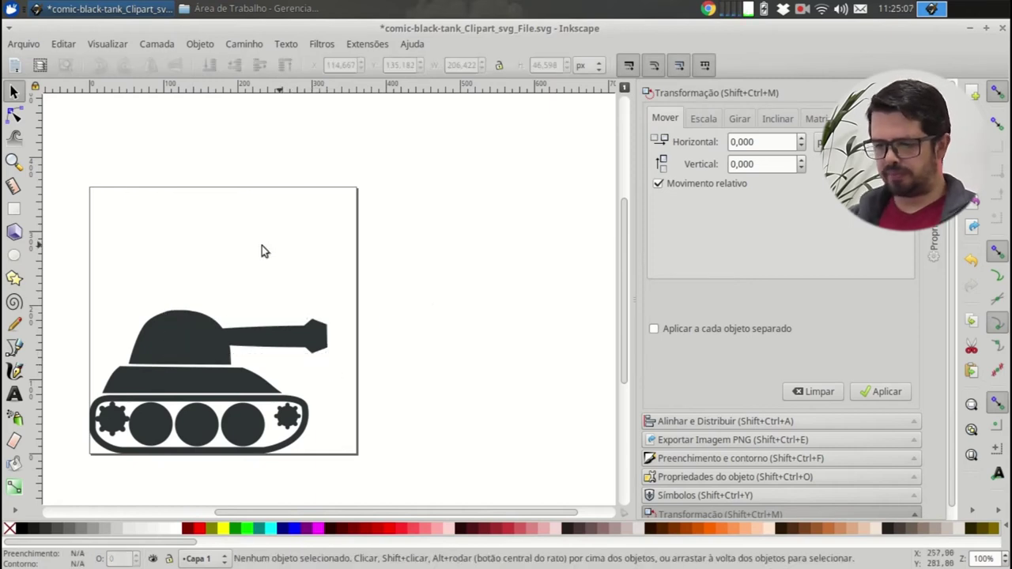
# Save the tank drawing under its existing file name
pyautogui.click(23, 44)
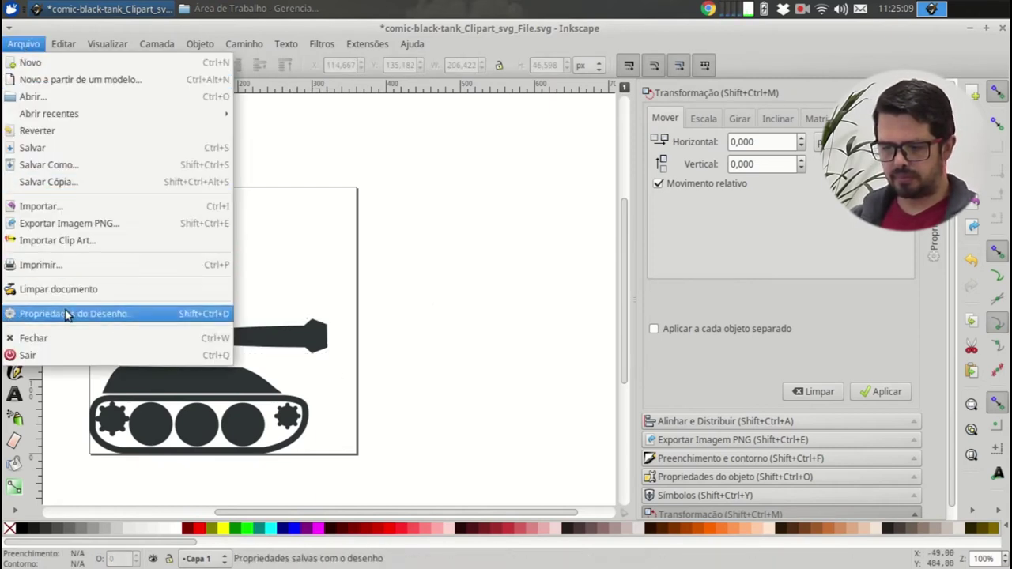
pyautogui.click(79, 150)
pyautogui.click(23, 44)
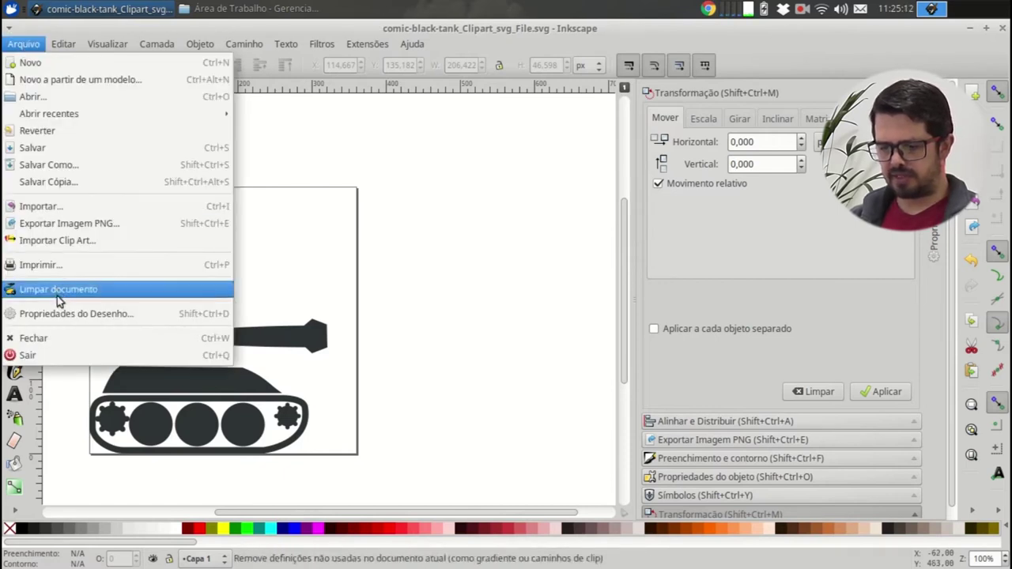
pyautogui.click(457, 306)
# Put the cannon shape into a group of its own
pyautogui.click(285, 338)
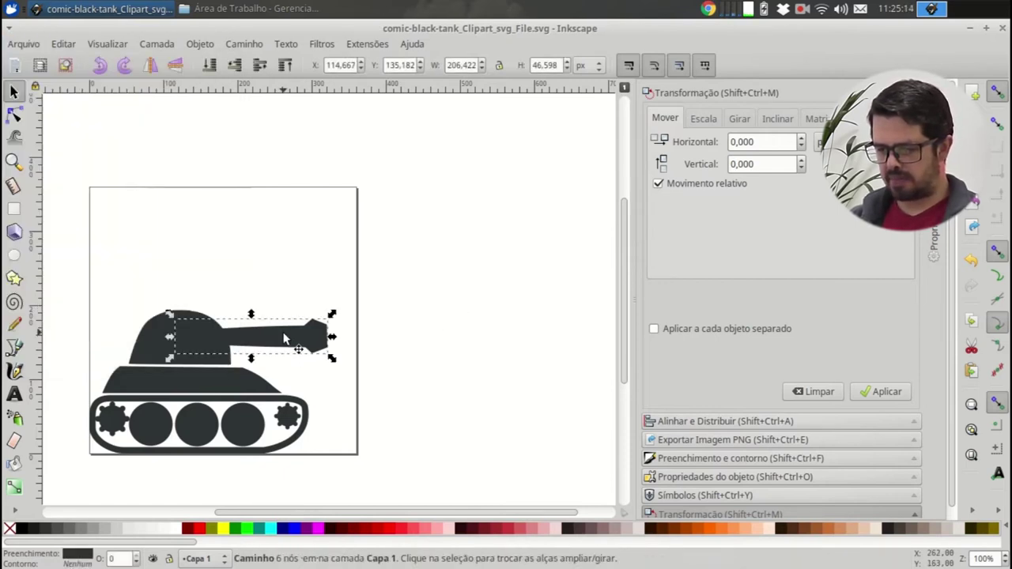
pyautogui.rightClick(290, 348)
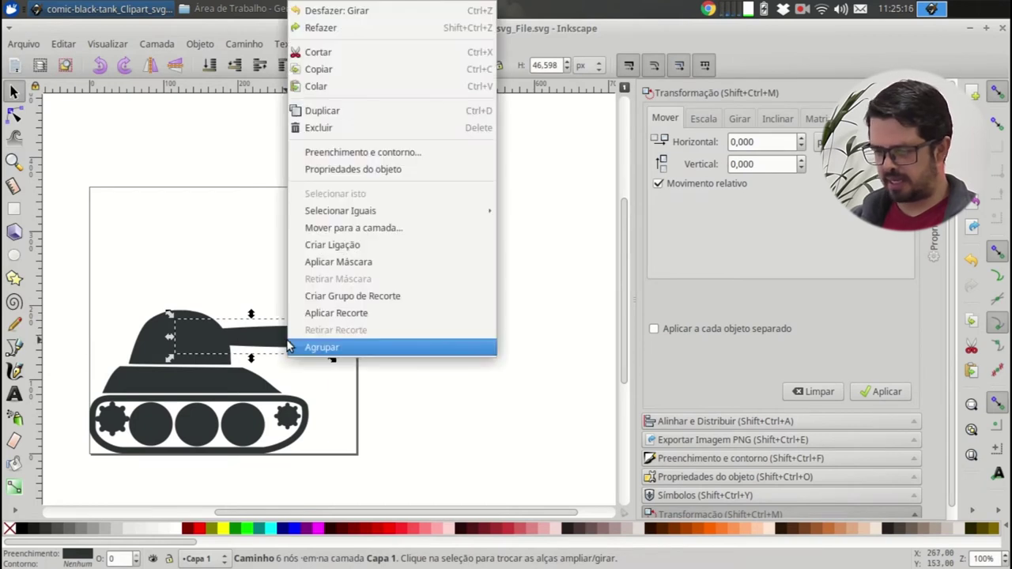
pyautogui.click(340, 352)
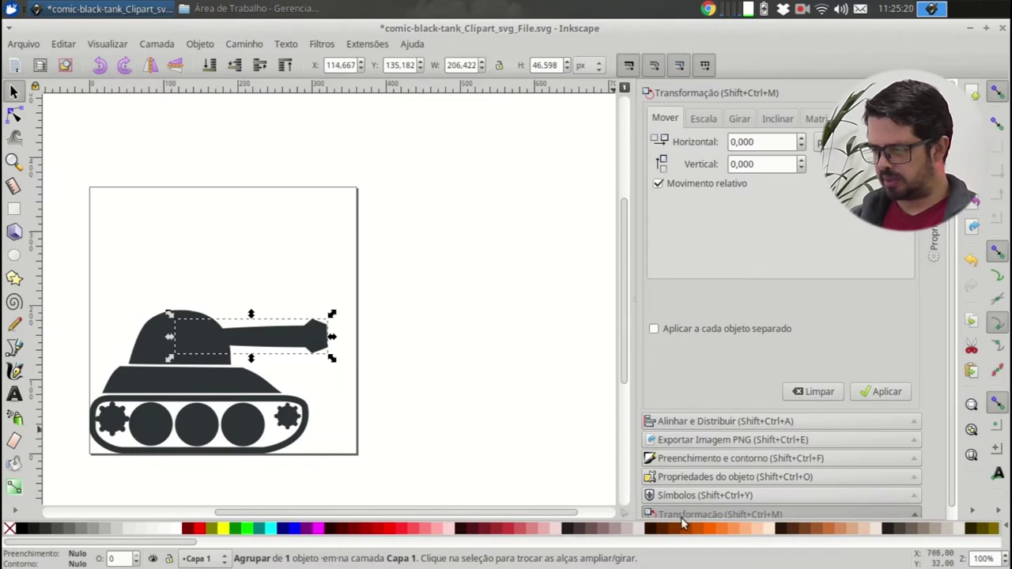
# Give the cannon group the ID cannon and the label #cannon in its object properties, apply them and deselect the group
pyautogui.click(735, 477)
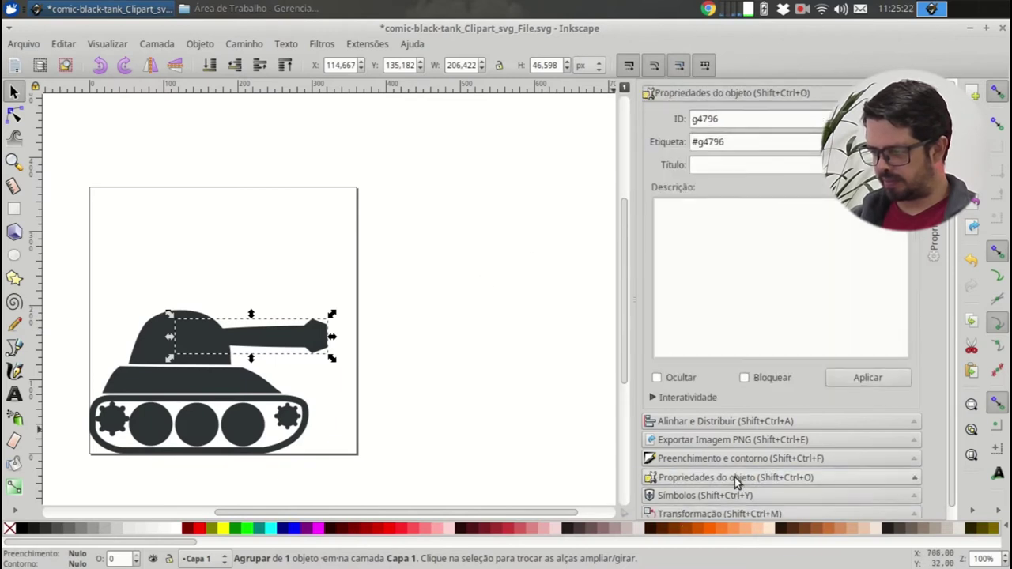
pyautogui.click(724, 119)
pyautogui.moveTo(724, 118); pyautogui.dragTo(657, 119)
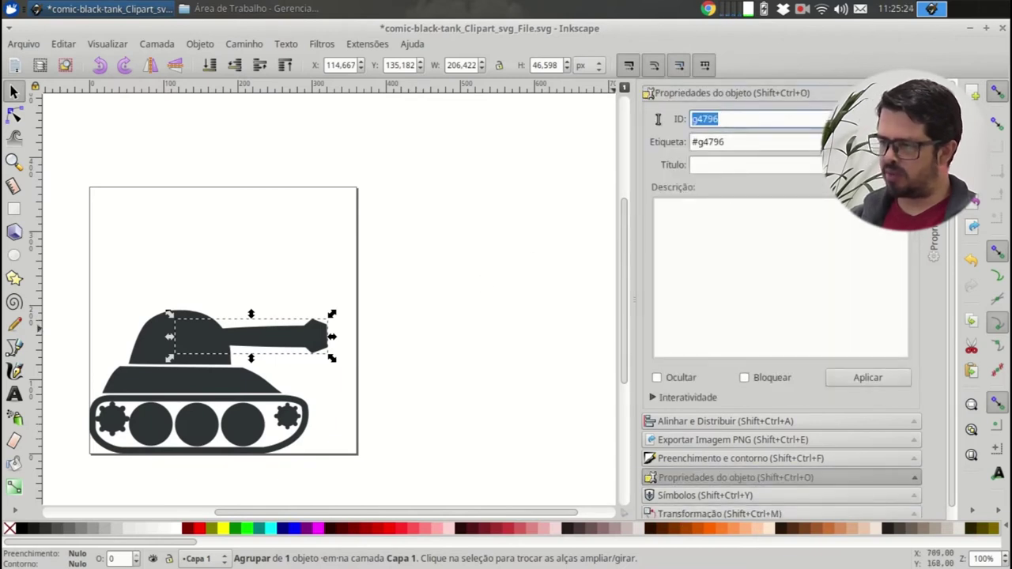
pyautogui.write('cannon')
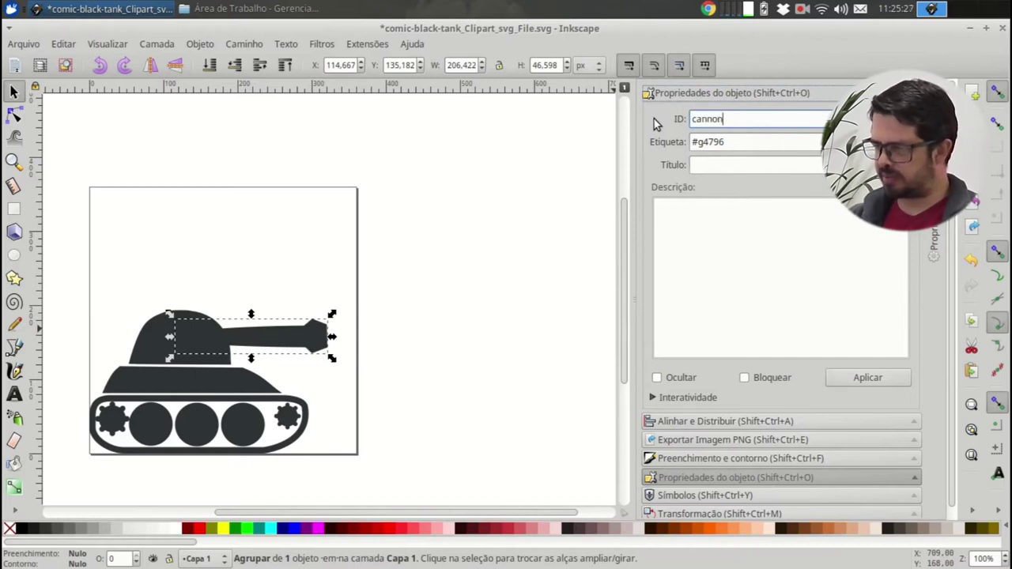
pyautogui.press('Tab')
pyautogui.write('#cannon')
pyautogui.press('Tab')
pyautogui.click(859, 377)
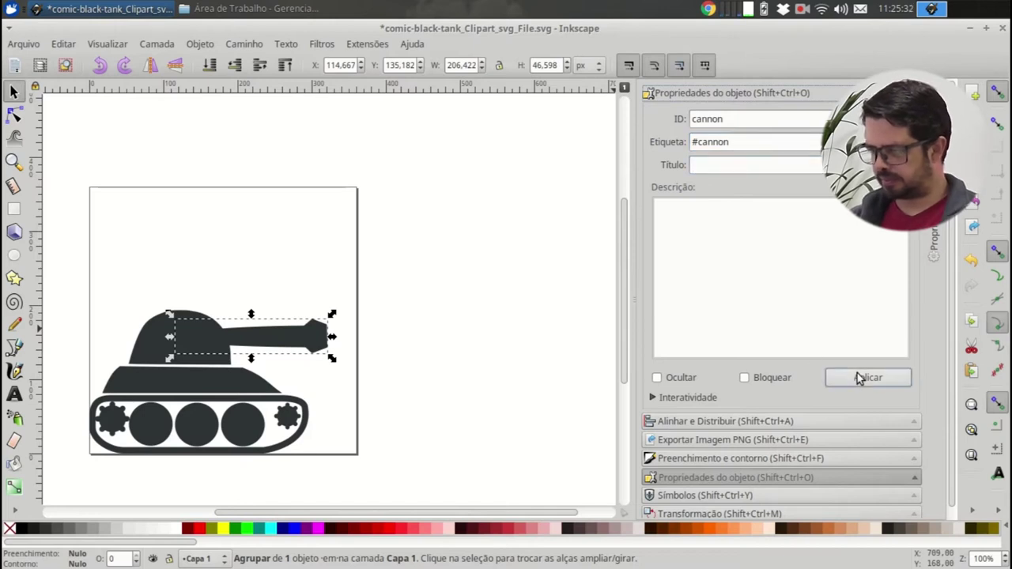
pyautogui.click(482, 281)
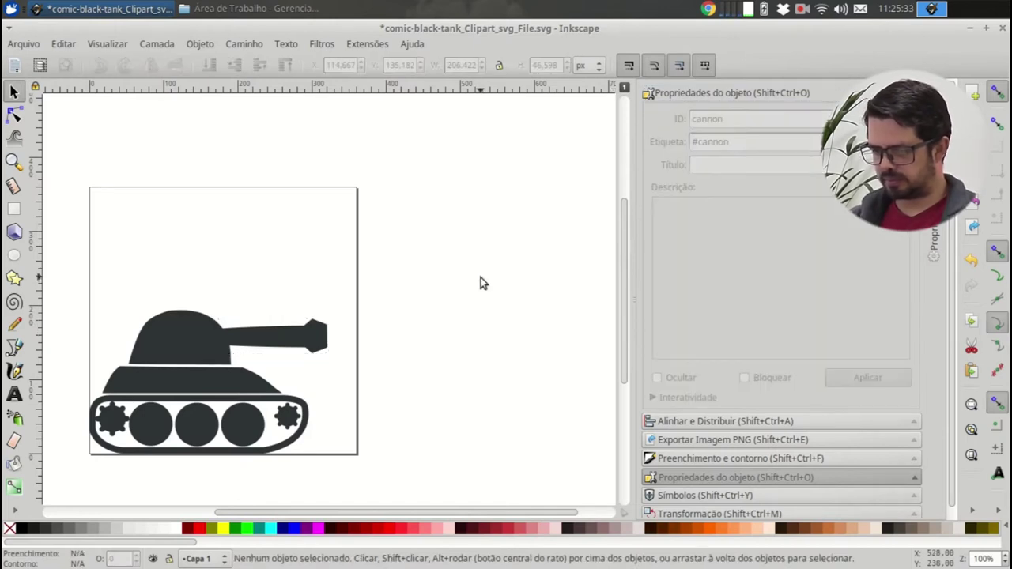
# Save the tank drawing under its existing file name and close Inkscape
pyautogui.click(28, 46)
pyautogui.click(76, 147)
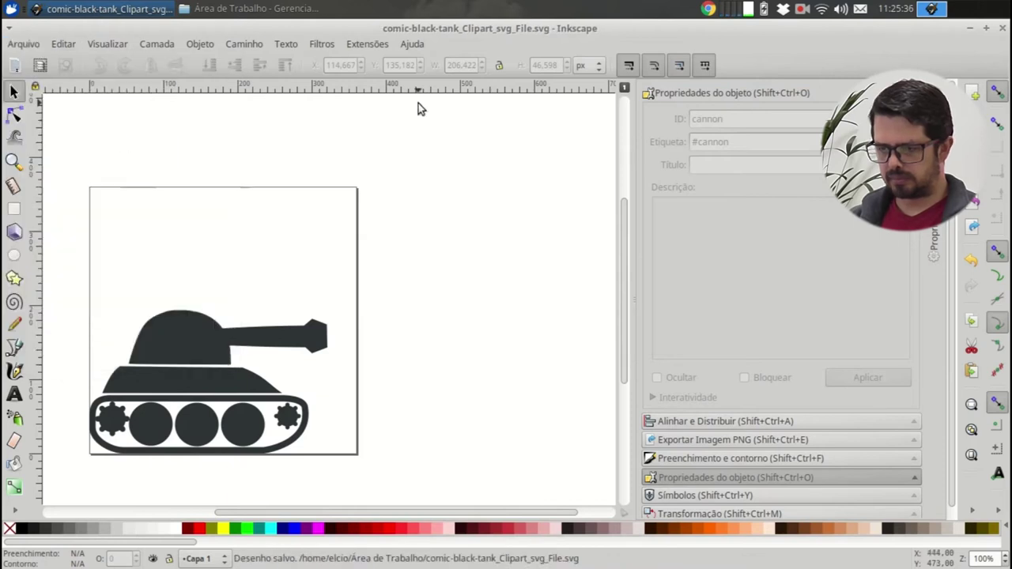
pyautogui.click(1002, 28)
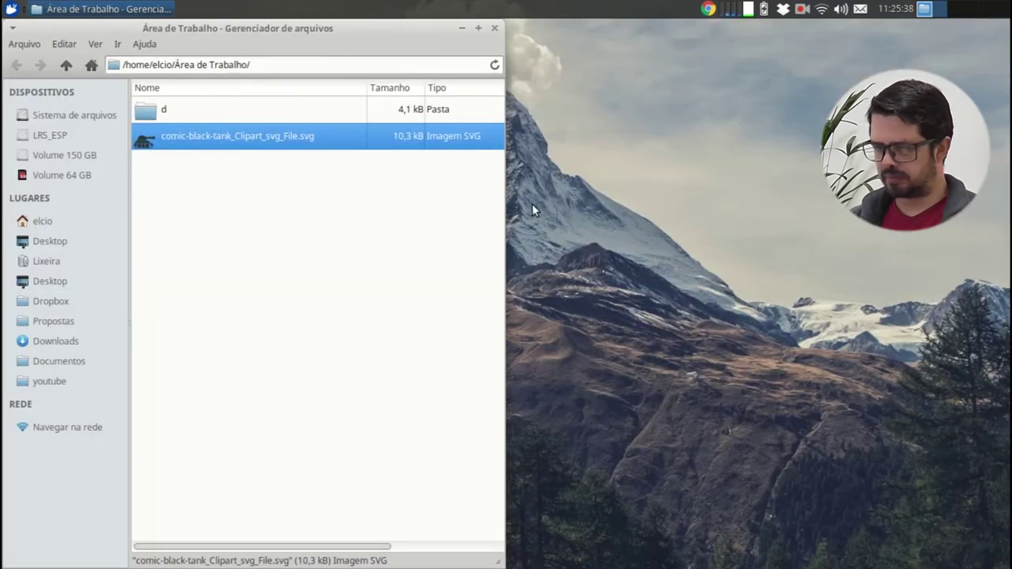
# Open a terminal in the Área de Trabalho folder from the file manager and maximize its window
pyautogui.click(290, 250)
pyautogui.rightClick(291, 251)
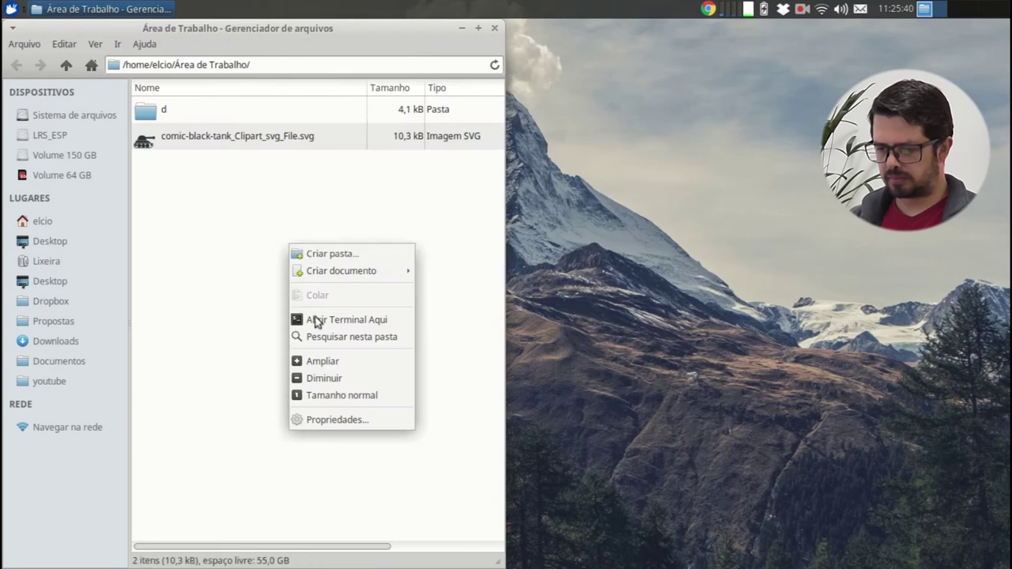
pyautogui.click(356, 319)
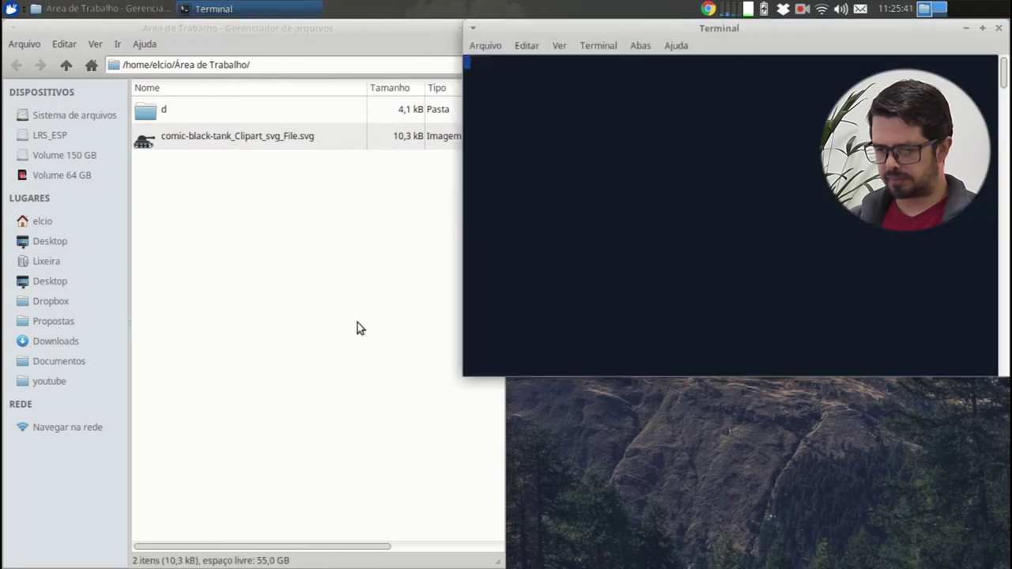
pyautogui.doubleClick(781, 30)
# Open comic-black-tank_Clipart_svg_File.svg in vi
pyautogui.write('vi')
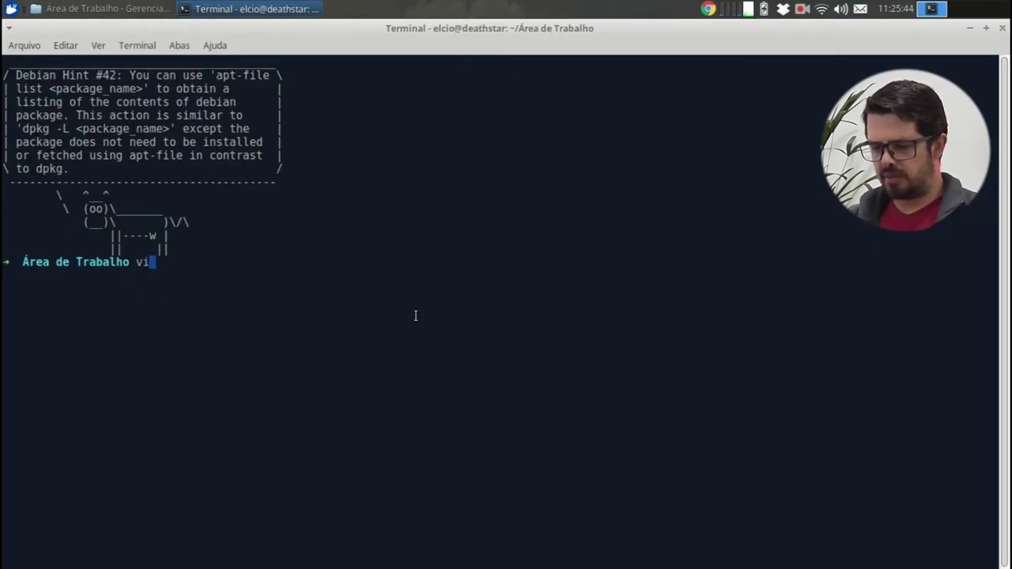
pyautogui.press('Tab')
pyautogui.write('c')
pyautogui.press('Tab')
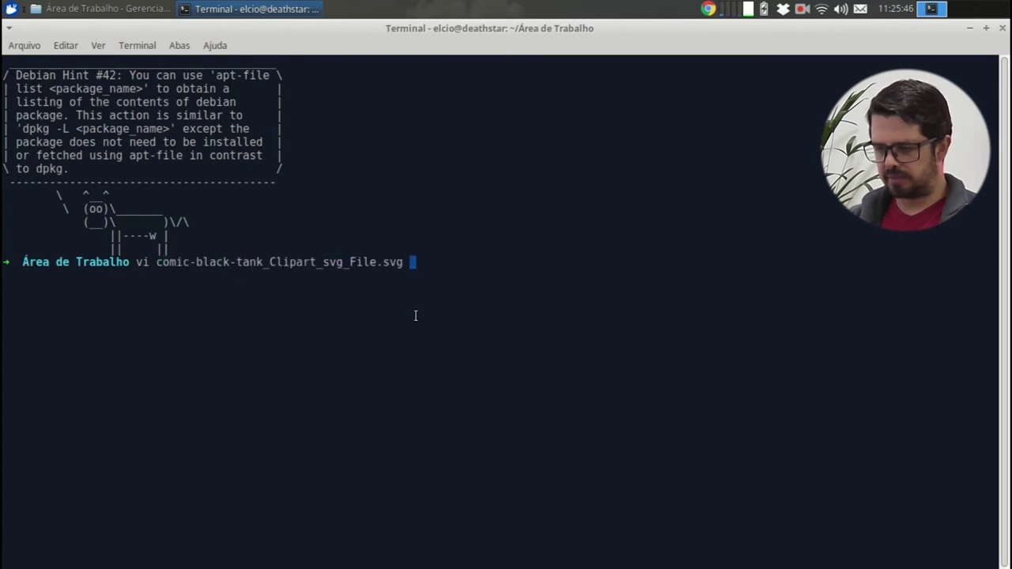
pyautogui.press('Return')
# Examine the markup of the cannon group at the end of the SVG source, then quit vi without editing
pyautogui.hotkey('shift', 'g')
pyautogui.press('Up')
pyautogui.press('Up')
pyautogui.press('Up')
pyautogui.press('Up')
pyautogui.press('Up')
pyautogui.press('Up')
pyautogui.press('Up')
pyautogui.press('Up')
pyautogui.press('Up')
pyautogui.press('Up')
pyautogui.press('Up')
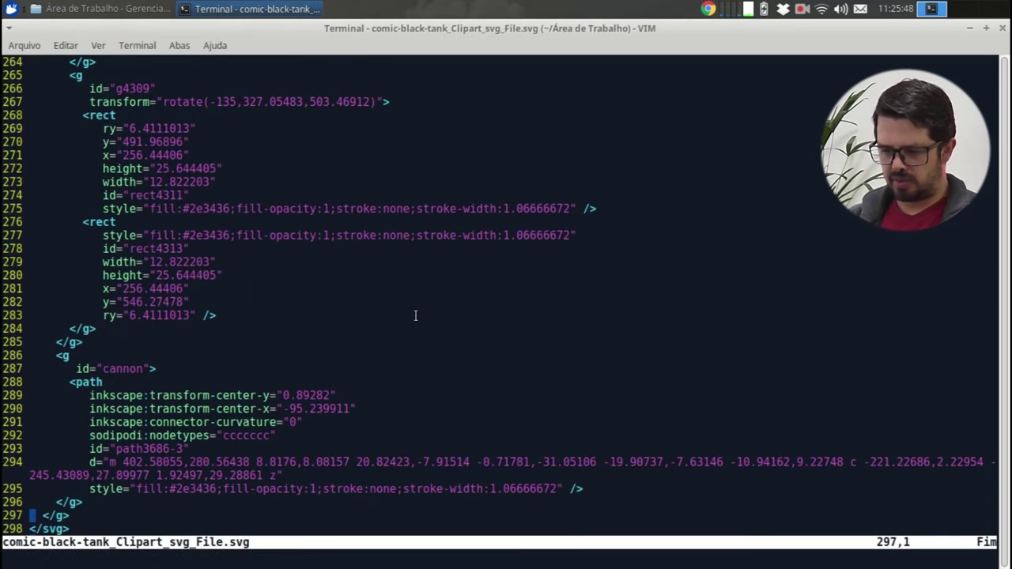
pyautogui.press('Right')
pyautogui.press('Right')
pyautogui.press('Right')
pyautogui.press('Right')
pyautogui.press('Right')
pyautogui.press('Right')
pyautogui.press('Right')
pyautogui.press('Right')
pyautogui.press('Right')
pyautogui.press('Right')
pyautogui.press('Right')
pyautogui.press('Right')
pyautogui.press('Right')
pyautogui.press('Right')
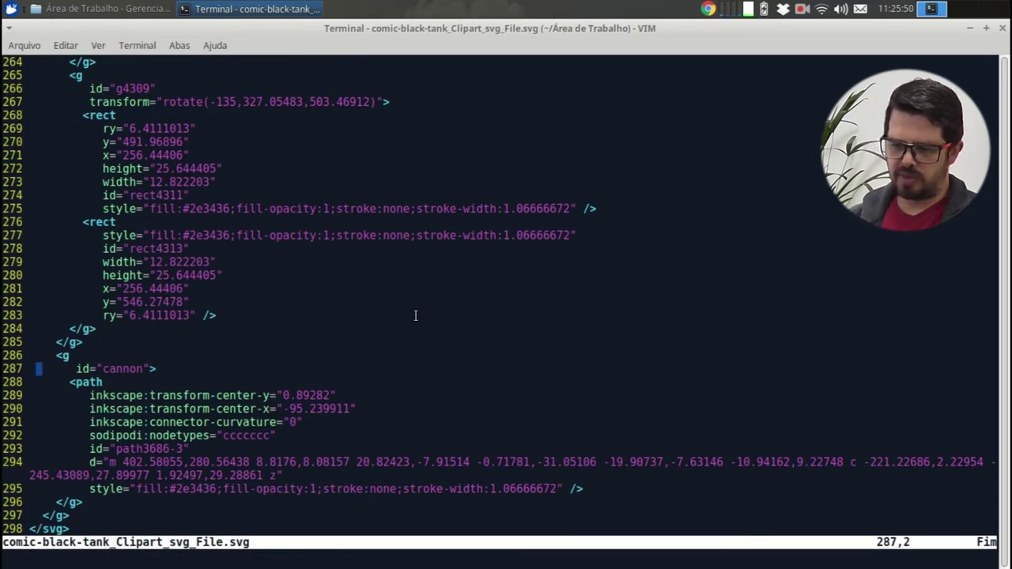
pyautogui.press('Right')
pyautogui.press('Right')
pyautogui.press('Right')
pyautogui.press('Right')
pyautogui.press('Down')
pyautogui.press('Down')
pyautogui.press('Down')
pyautogui.press('Down')
pyautogui.press('Down')
pyautogui.press('Down')
pyautogui.press('Down')
pyautogui.press('Down')
pyautogui.press('Down')
pyautogui.press('Down')
pyautogui.press('Down')
pyautogui.write(':q')
pyautogui.press('Return')
# List the folder's files with readable sizes and copy comic-black-tank_Clipart_svg_File.svg to tank.svg
pyautogui.write('lh')
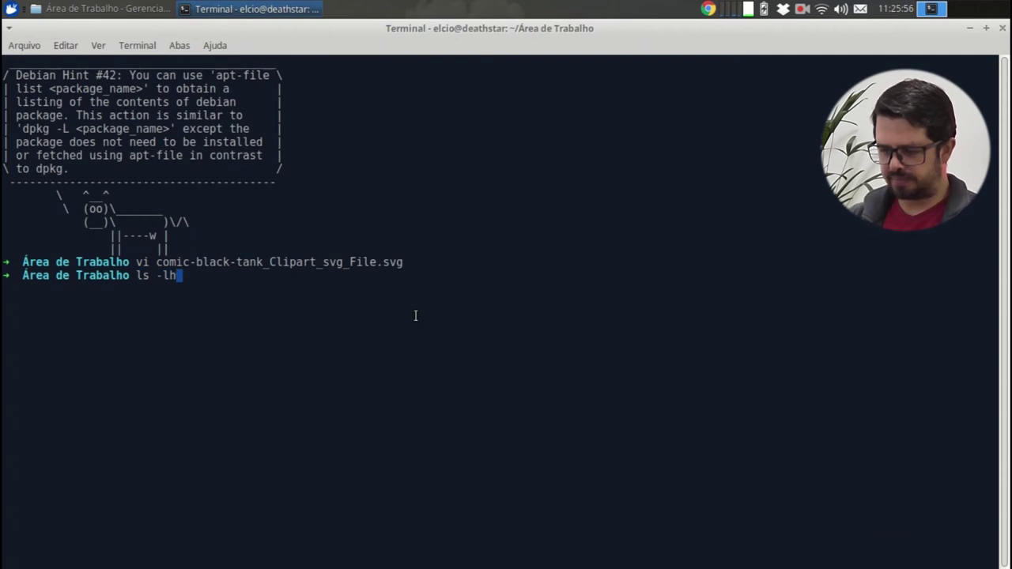
pyautogui.press('Return')
pyautogui.write('cp co')
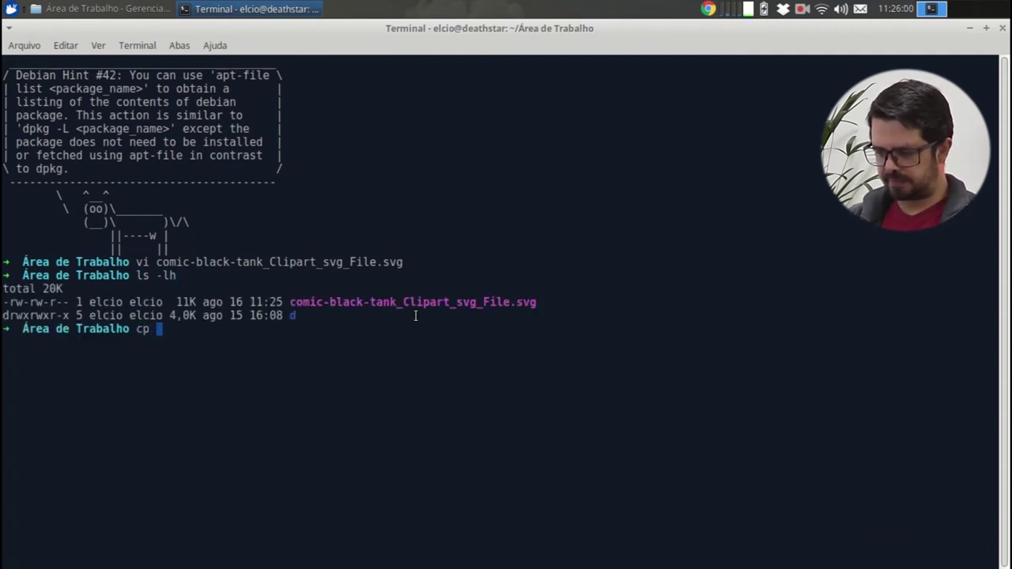
pyautogui.press('Tab')
pyautogui.write('tank.svg')
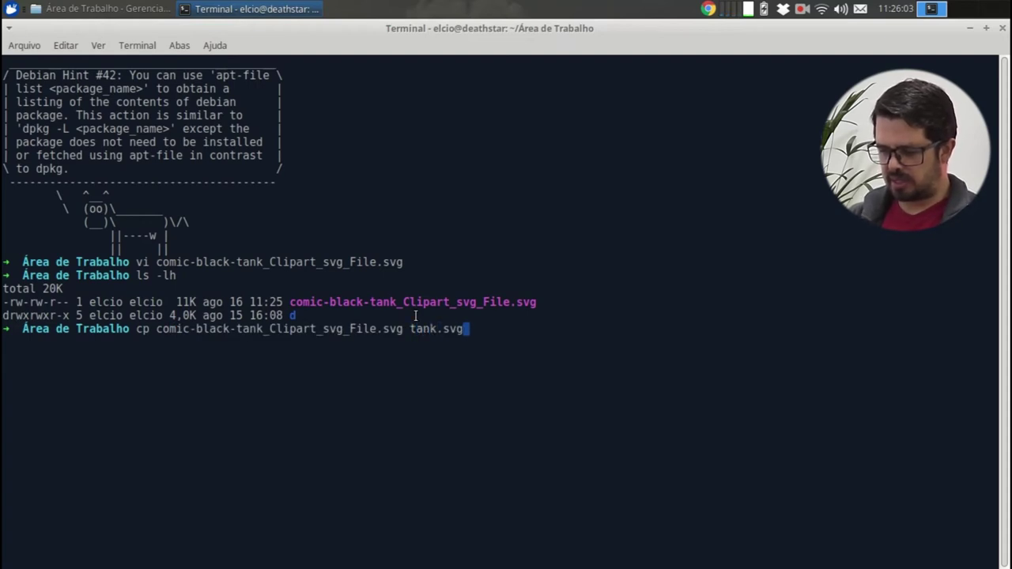
pyautogui.press('Return')
# Optimize tank.svg with svgo and list the folder's files with readable sizes
pyautogui.write('s')
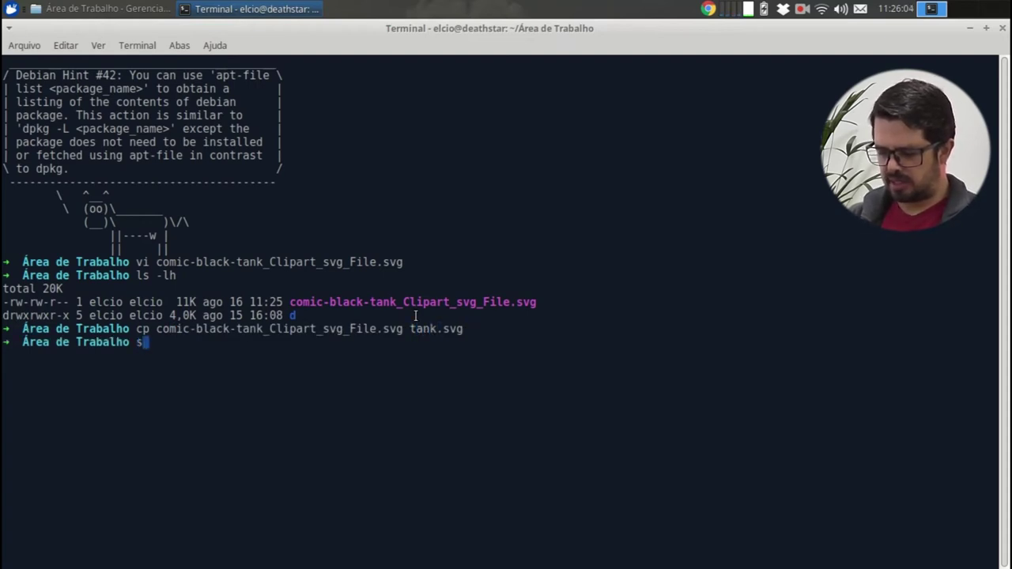
pyautogui.write('vgo tank.svg')
pyautogui.press('Return')
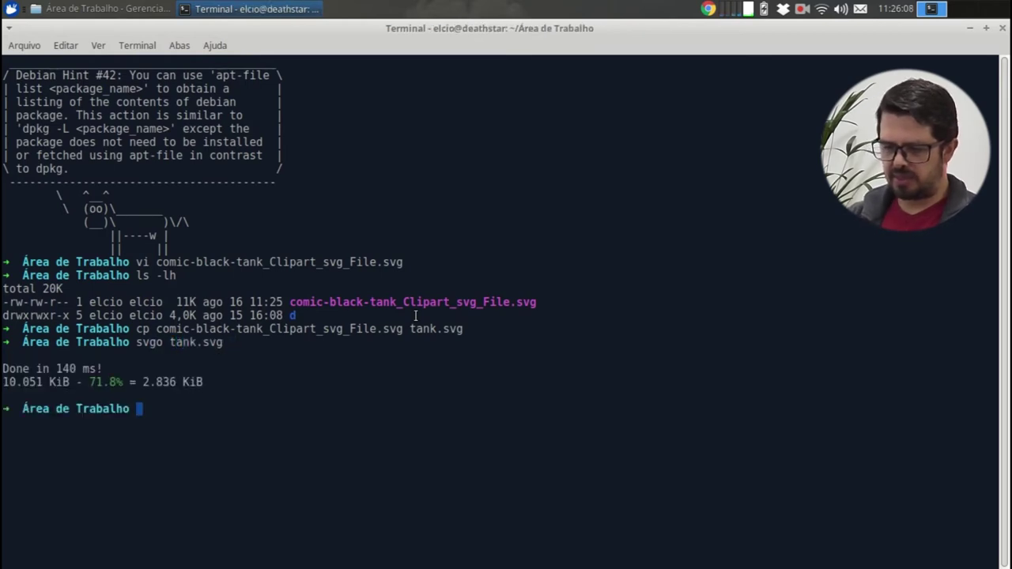
pyautogui.write('ls -lh')
pyautogui.press('Return')
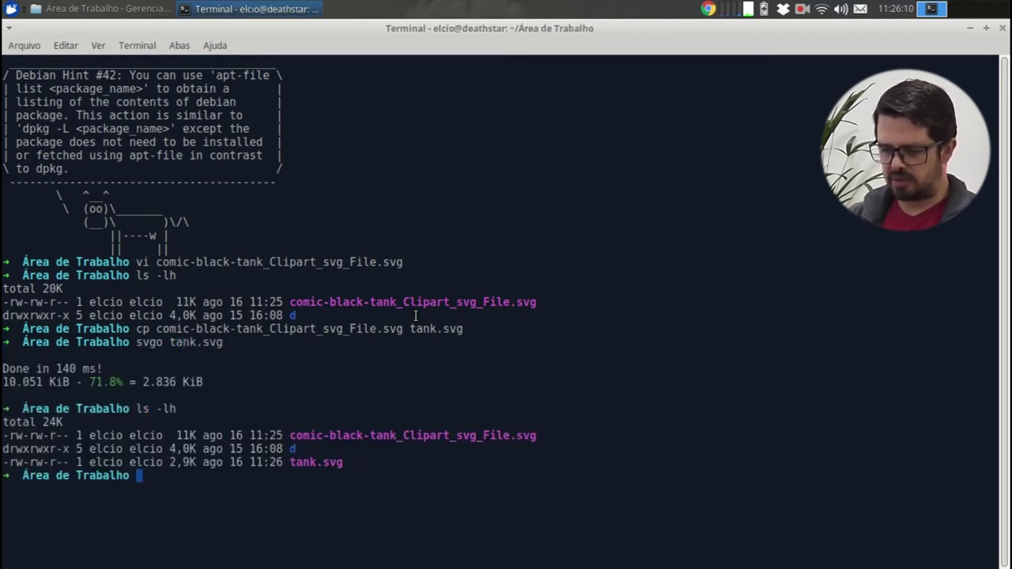
# Open tank.svg in vi and examine the beginning of its optimized markup
pyautogui.write('vi tank.svg')
pyautogui.press('Return')
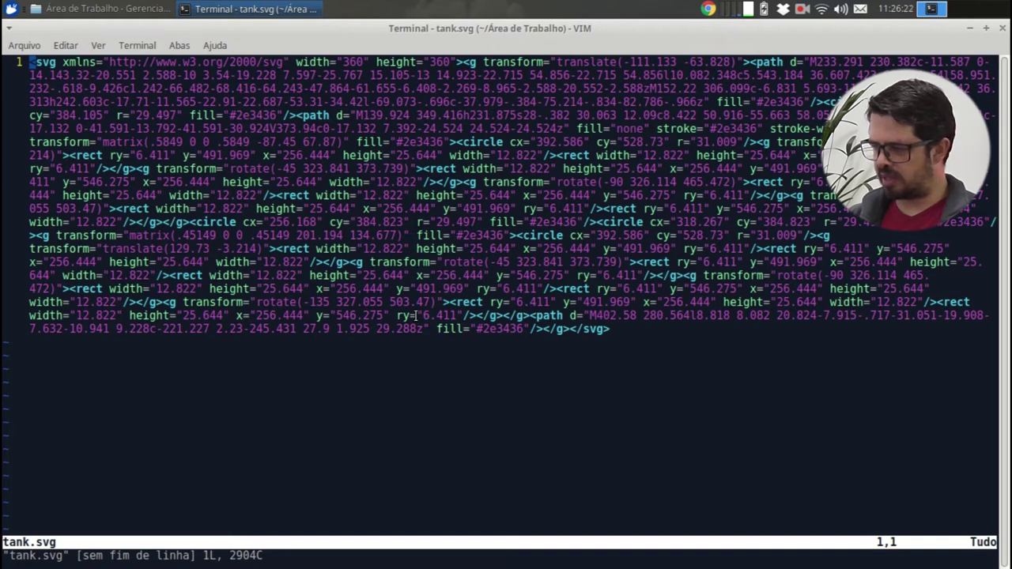
pyautogui.press('l')
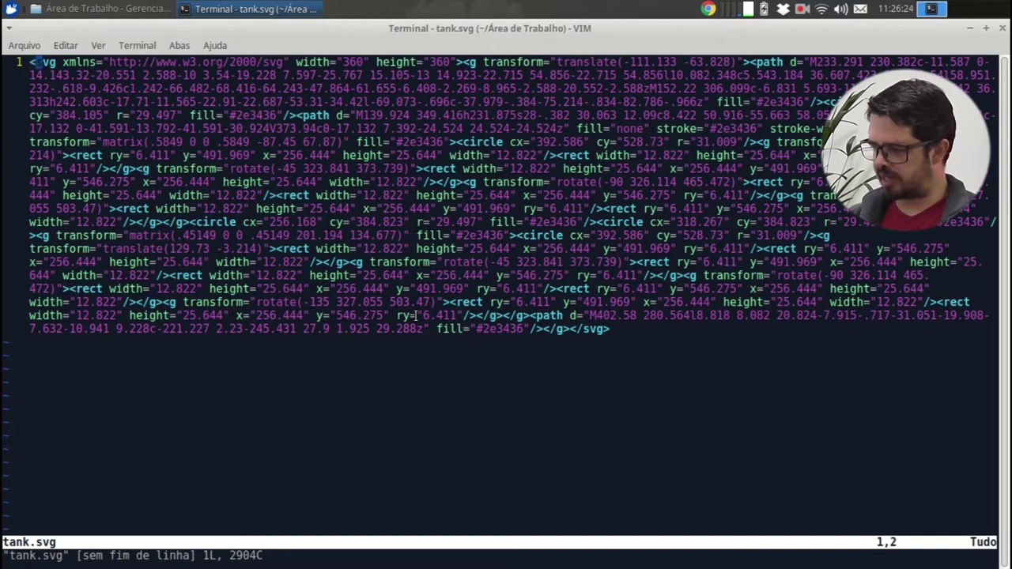
pyautogui.press('l')
pyautogui.press('l')
pyautogui.press('l')
pyautogui.press('l')
pyautogui.press('l')
pyautogui.press('l')
pyautogui.press('l')
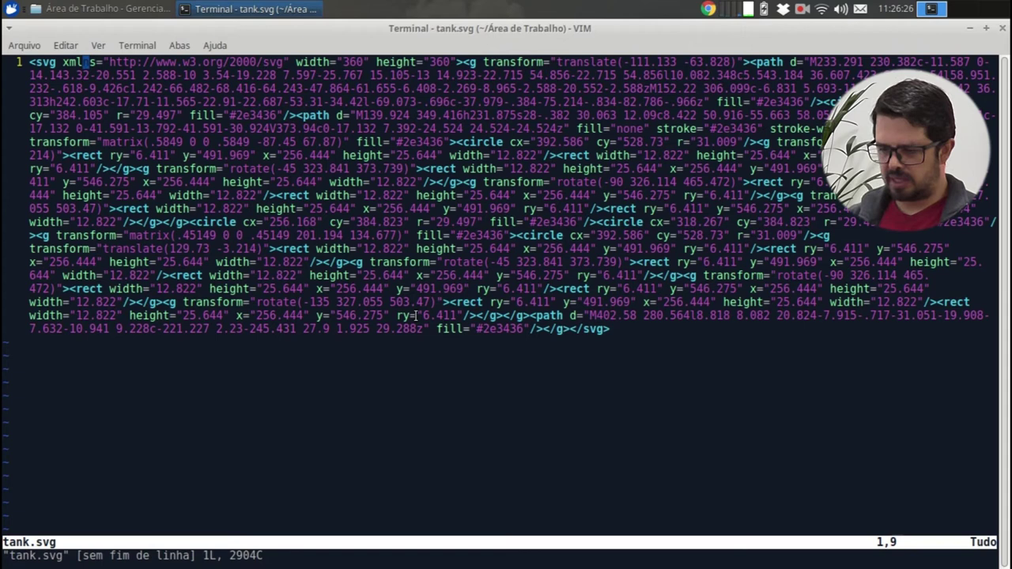
# Search tank.svg for "<g" and go through the matches to look for the cannon group
pyautogui.press('Escape')
pyautogui.write('/<g')
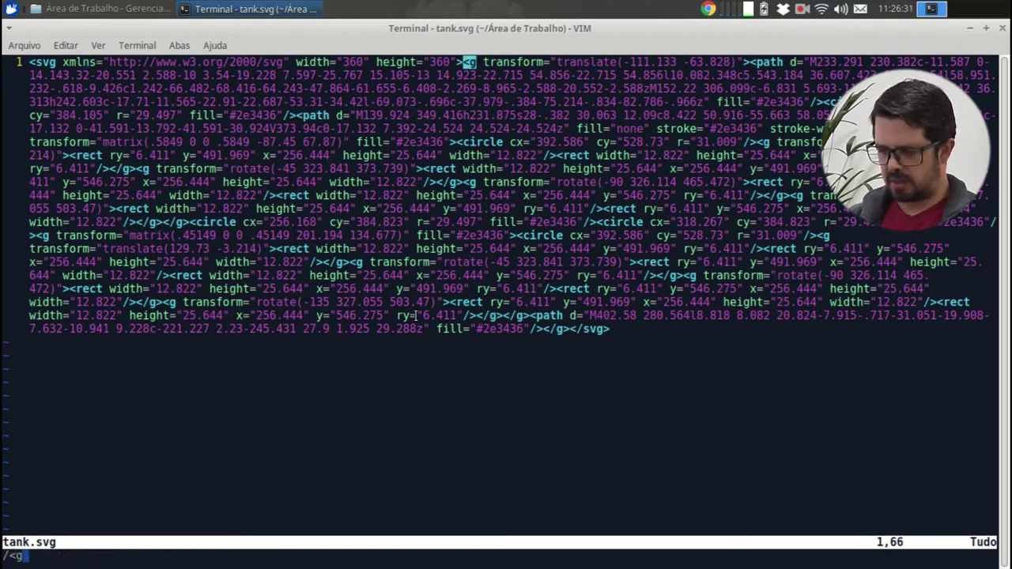
pyautogui.press('Return')
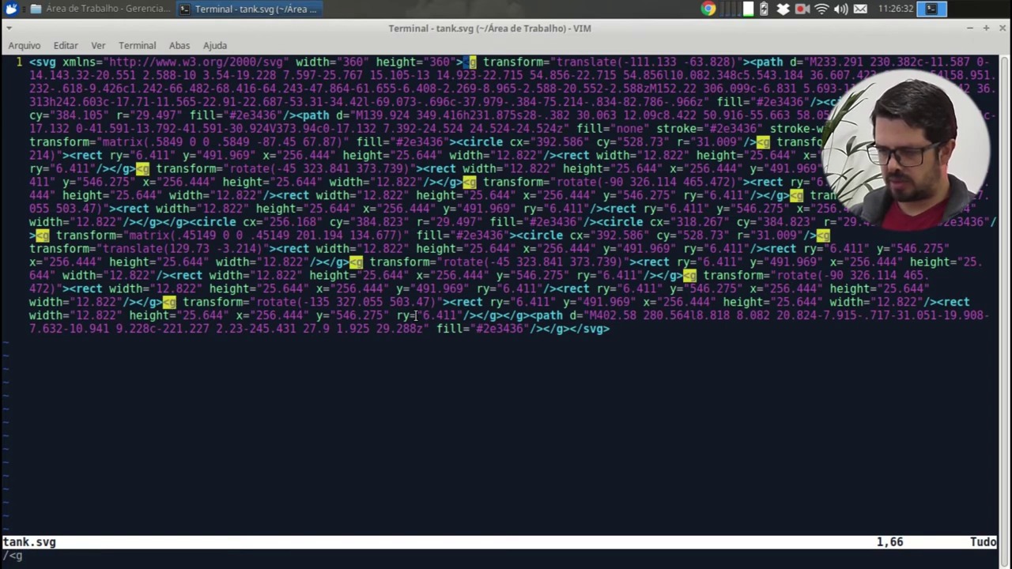
pyautogui.press('n')
pyautogui.press('n')
pyautogui.press('n')
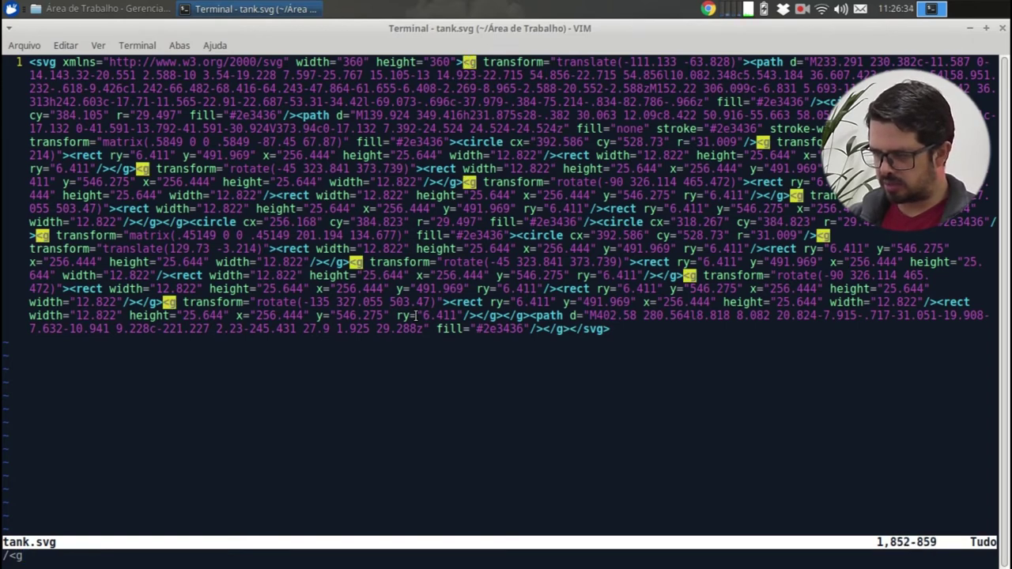
pyautogui.press('n')
pyautogui.press('n')
pyautogui.press('n')
pyautogui.press('n')
pyautogui.press('n')
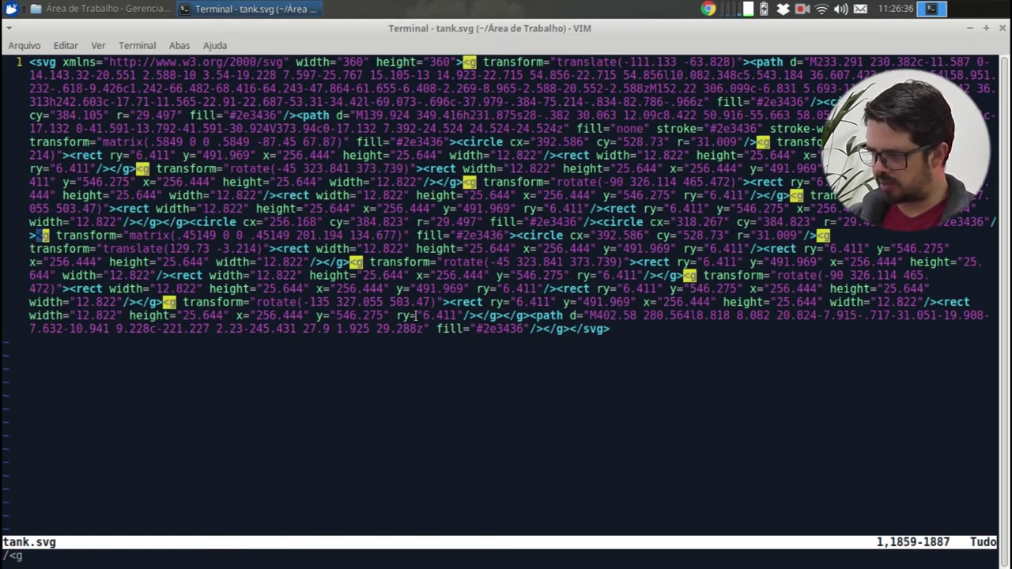
pyautogui.press('n')
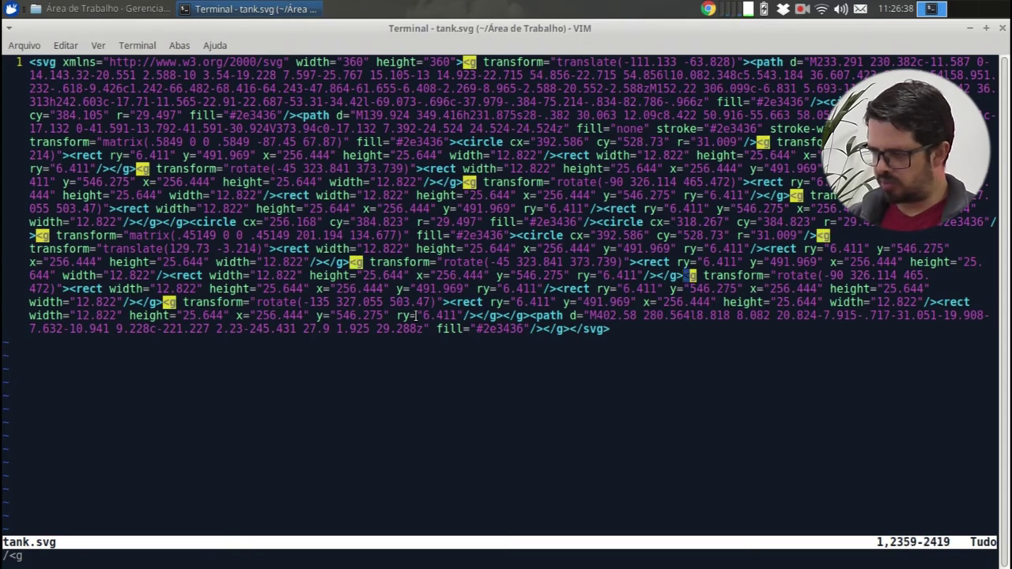
pyautogui.press('n')
pyautogui.press('l')
pyautogui.press('l')
pyautogui.press('l')
pyautogui.press('l')
pyautogui.press('l')
pyautogui.press('l')
pyautogui.press('l')
pyautogui.press('l')
pyautogui.press('l')
pyautogui.press('l')
pyautogui.press('l')
pyautogui.press('l')
pyautogui.press('l')
pyautogui.press('l')
pyautogui.press('l')
pyautogui.press('l')
pyautogui.press('l')
pyautogui.press('l')
pyautogui.press('l')
pyautogui.press('l')
pyautogui.press('l')
pyautogui.press('l')
pyautogui.press('l')
pyautogui.press('l')
pyautogui.press('l')
pyautogui.press('l')
pyautogui.press('l')
pyautogui.press('l')
pyautogui.press('l')
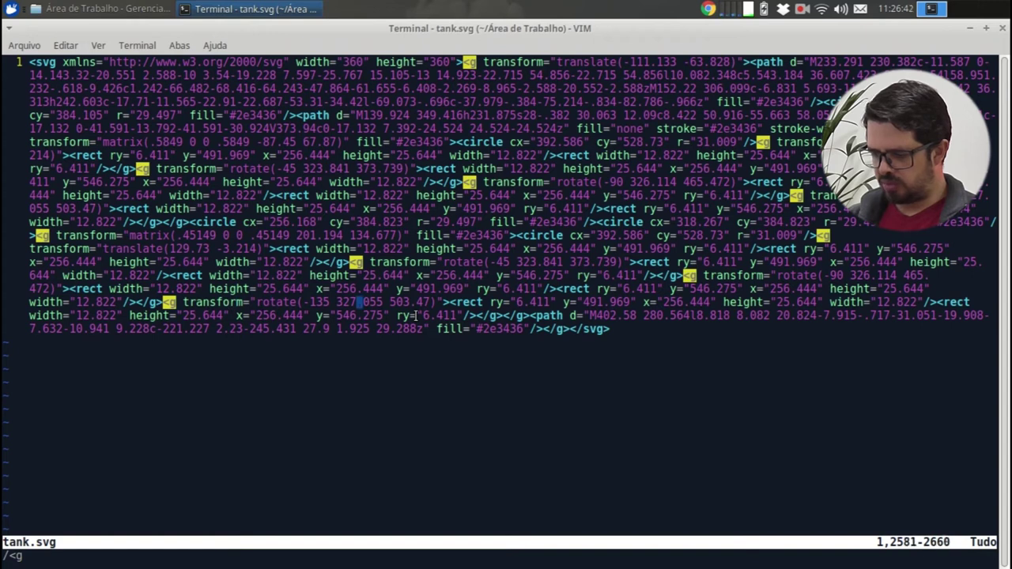
# Change the fill of the last path in tank.svg to #000000 and save the file
pyautogui.press('$')
pyautogui.press('h')
pyautogui.press('h')
pyautogui.press('h')
pyautogui.press('h')
pyautogui.press('h')
pyautogui.press('h')
pyautogui.press('h')
pyautogui.press('h')
pyautogui.press('h')
pyautogui.press('h')
pyautogui.press('h')
pyautogui.press('h')
pyautogui.press('h')
pyautogui.press('h')
pyautogui.press('h')
pyautogui.press('h')
pyautogui.press('h')
pyautogui.press('h')
pyautogui.write('dw')
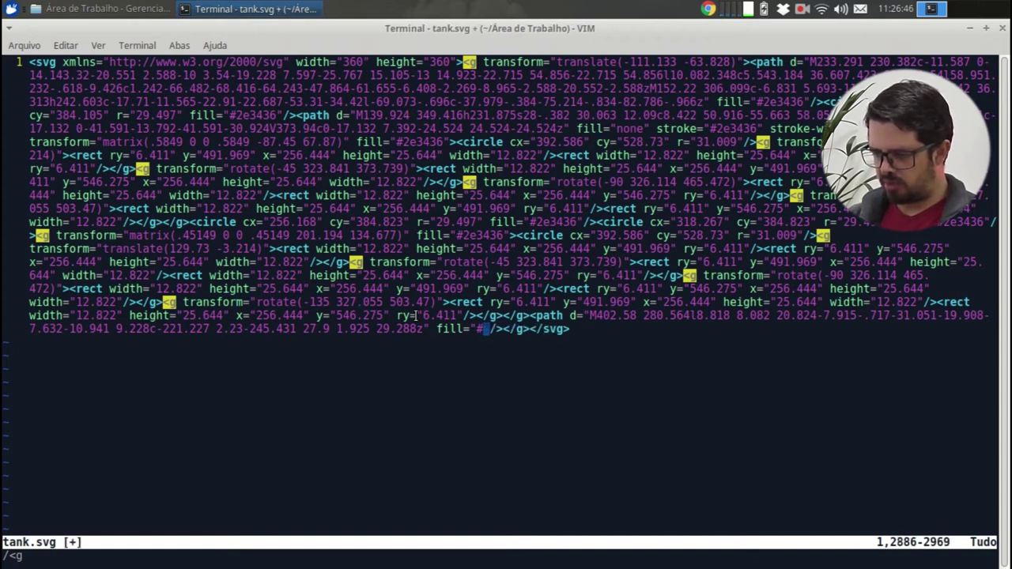
pyautogui.write('i')
pyautogui.write('000000')
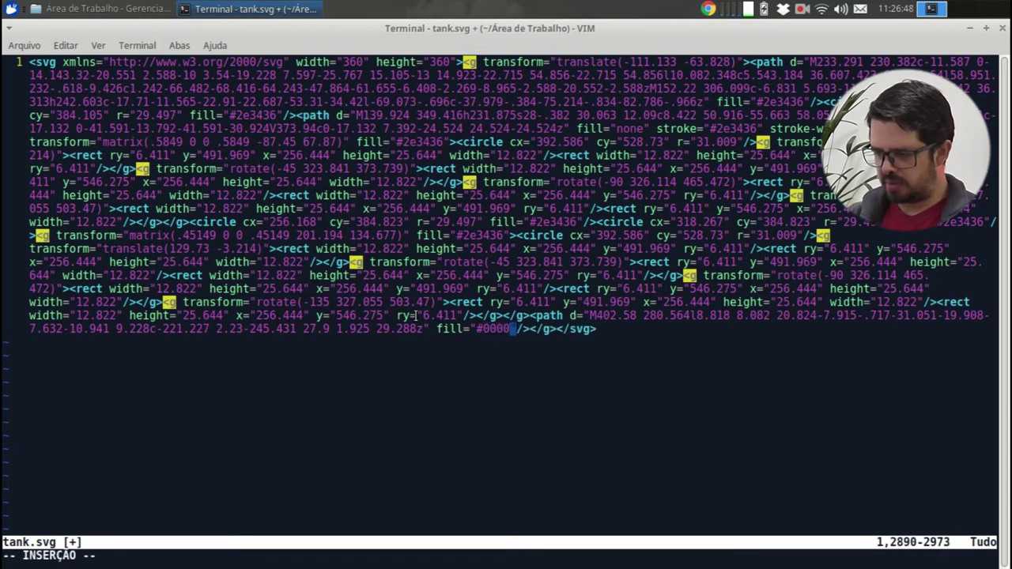
pyautogui.press('Escape')
pyautogui.press(':')
pyautogui.write('w')
pyautogui.press('Return')
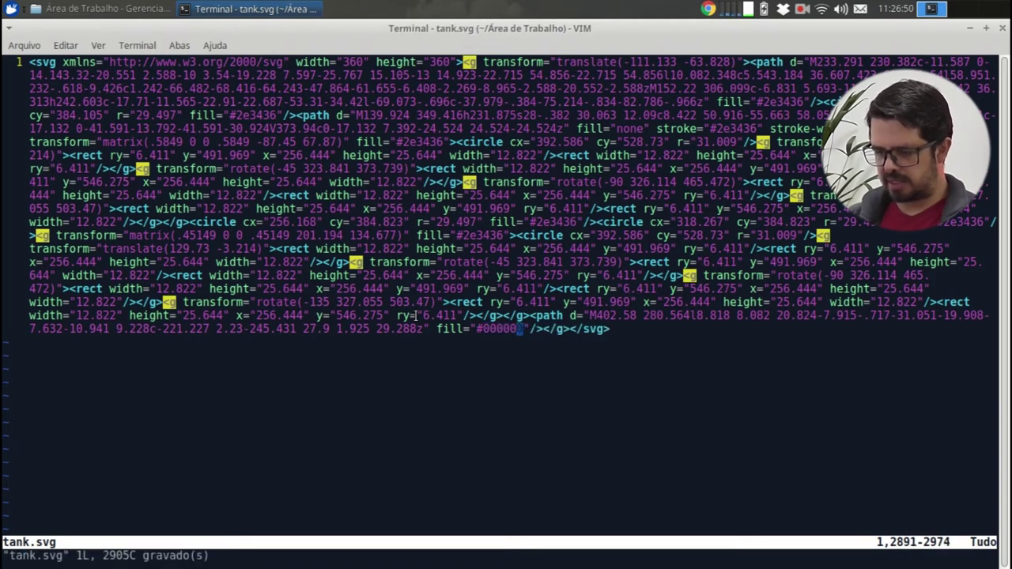
# Switch to the file manager, view tank.svg in the image viewer to check the cannon's fill, and close the viewer
pyautogui.hotkey('alt', 'Tab')
pyautogui.press('Up')
pyautogui.press('Down')
pyautogui.press('Return')
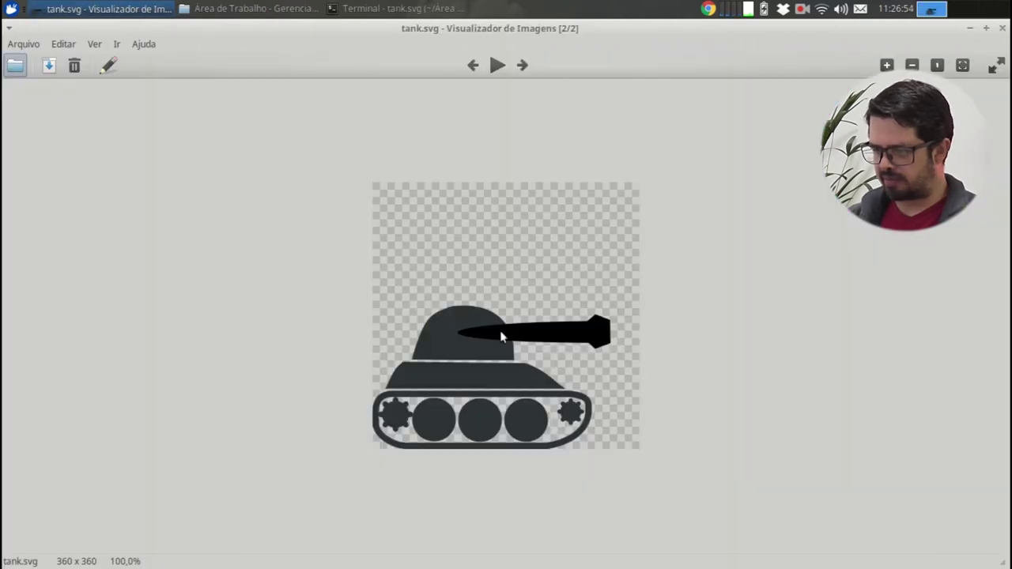
pyautogui.hotkey('ctrl', 'q')
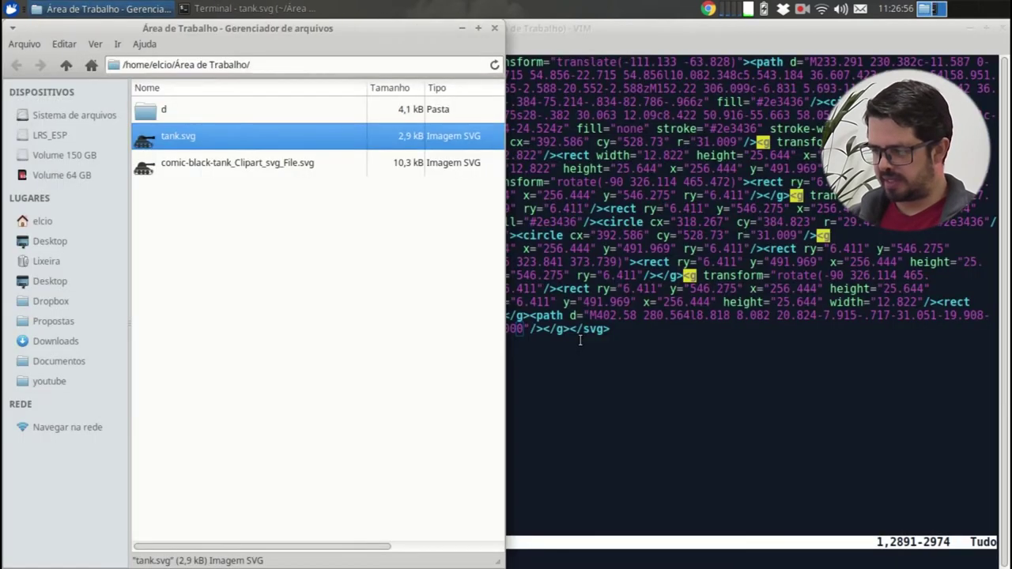
# Switch back to tank.svg in Vim and undo the fill change on the last path
pyautogui.hotkey('alt', 'Tab')
pyautogui.press('u')
pyautogui.press('u')
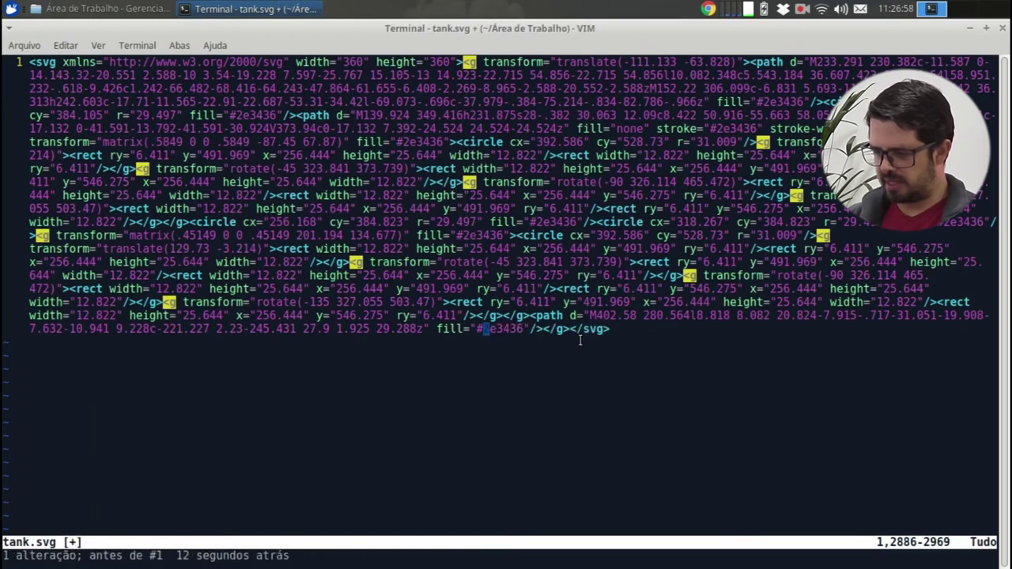
pyautogui.press('v')
pyautogui.press('a')
pyautogui.press('t')
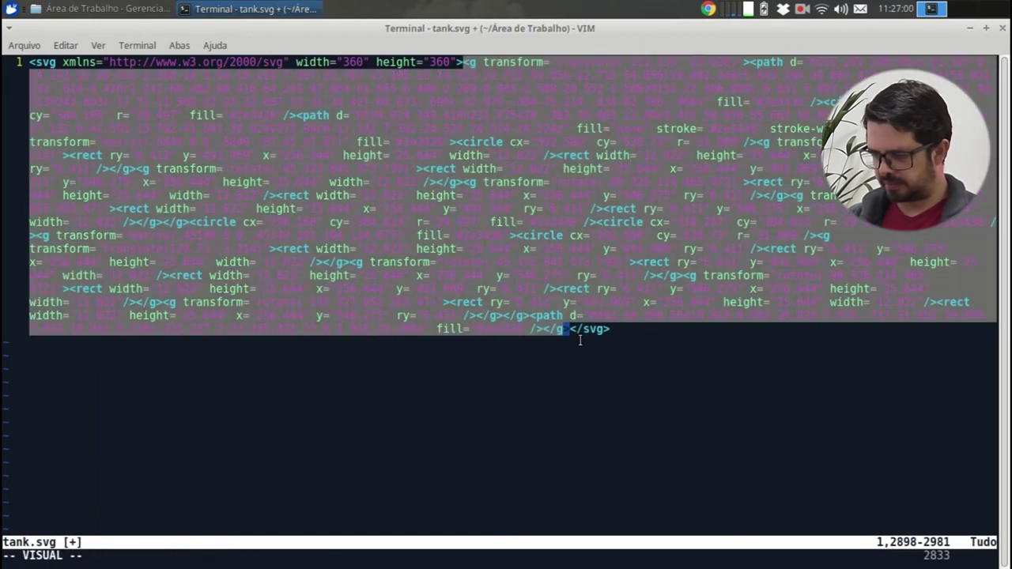
pyautogui.press('Escape')
# Place the cursor on the opening bracket of the last path element in tank.svg
pyautogui.press('h')
pyautogui.press('h')
pyautogui.press('h')
pyautogui.press('h')
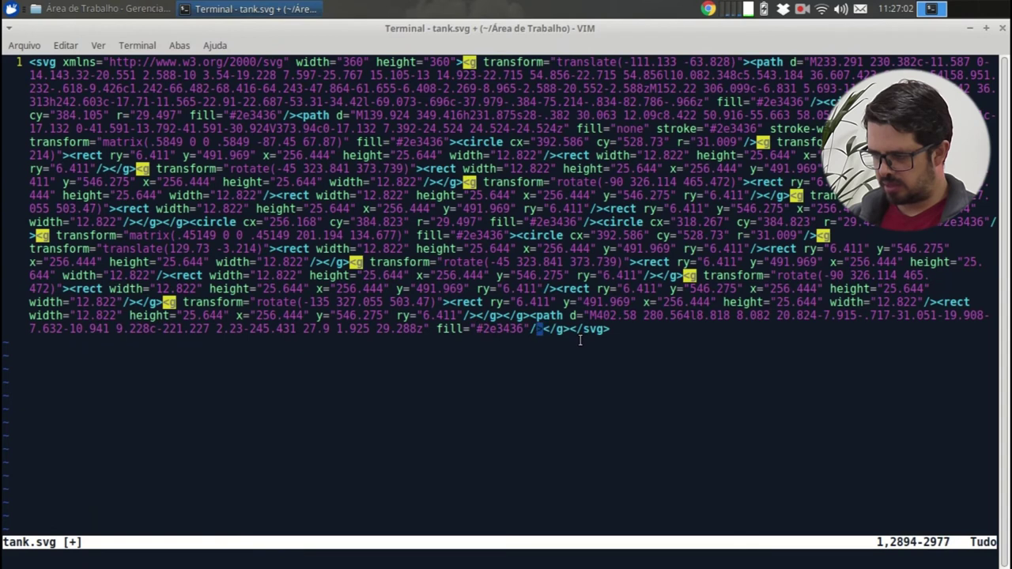
pyautogui.press('F')
pyautogui.press('less')
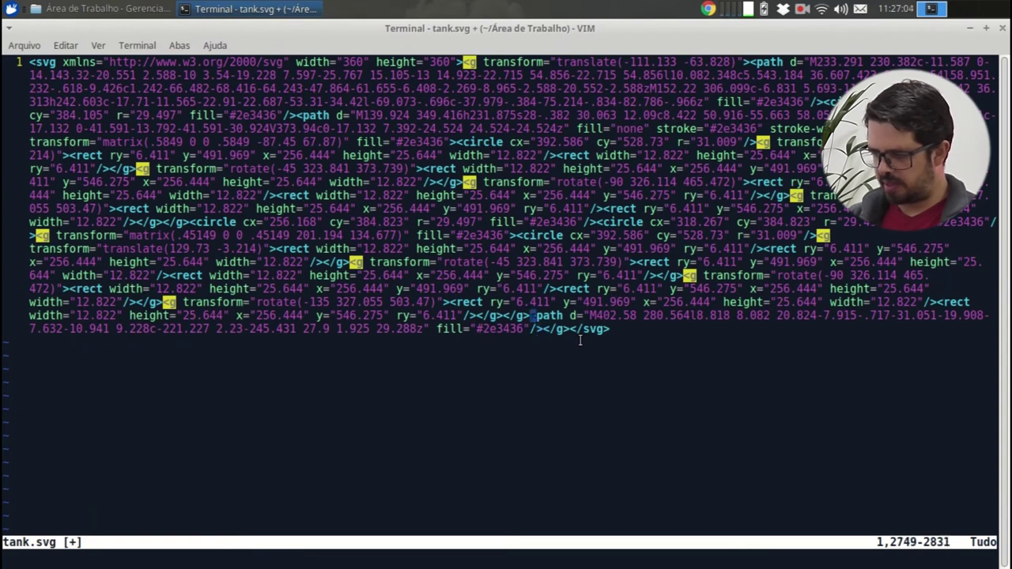